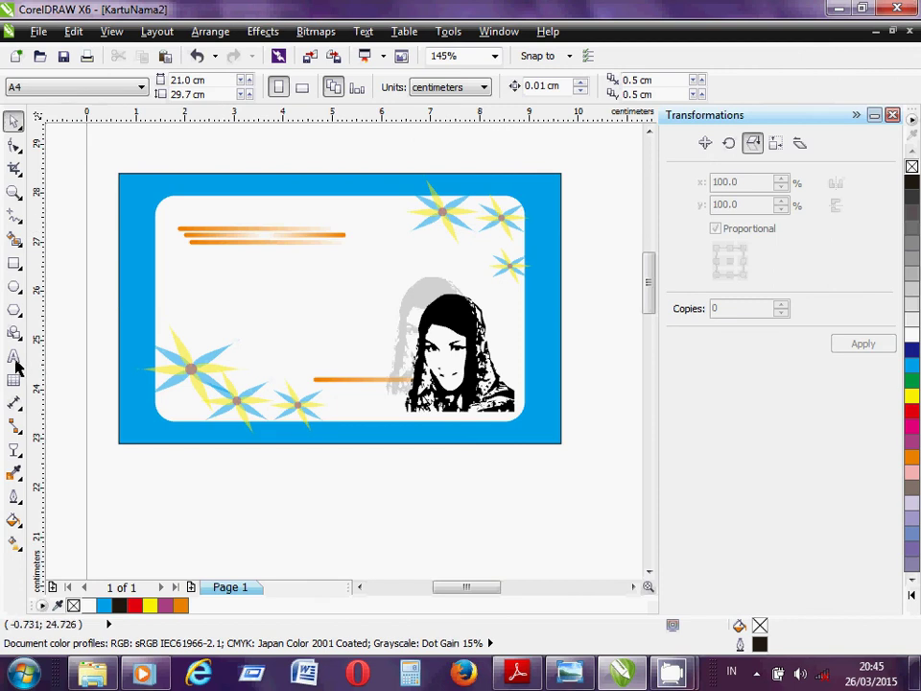
# - Type the card holder's name as a text line above the orange stripes on the card
pyautogui.click(14, 356)
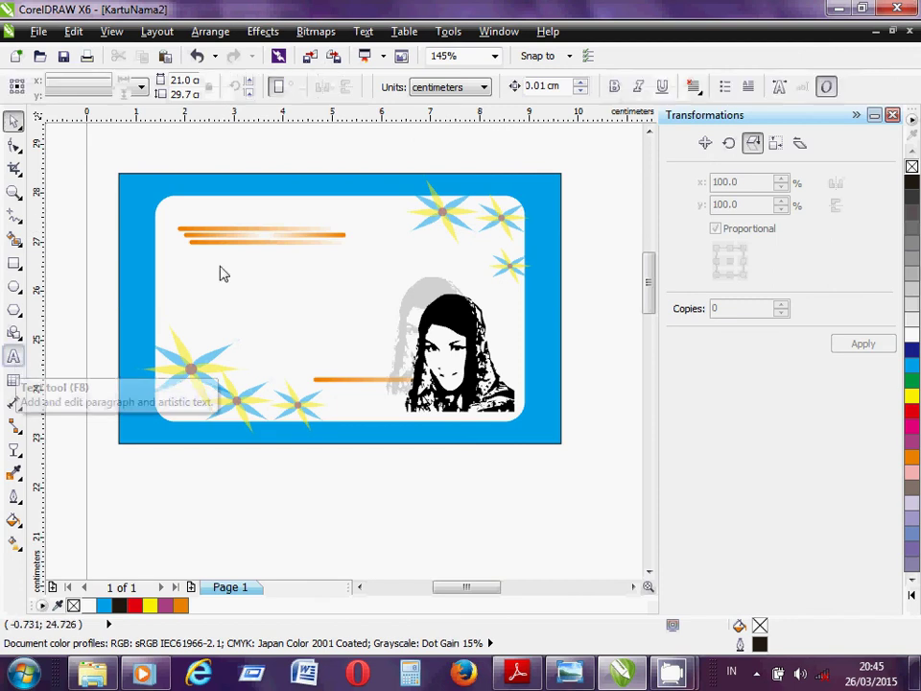
pyautogui.click(213, 217)
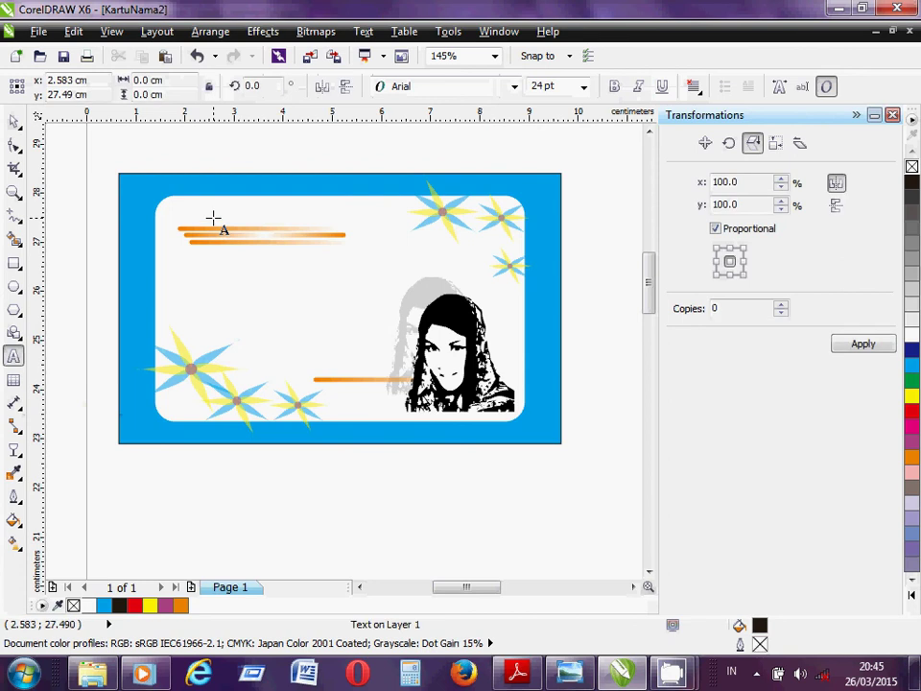
pyautogui.write('E')
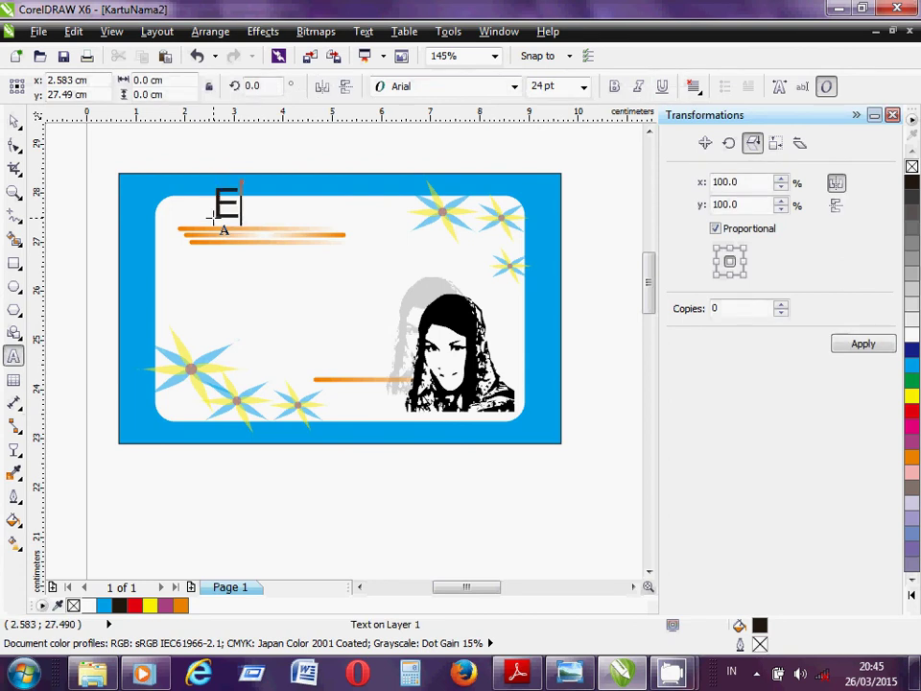
pyautogui.write('r')
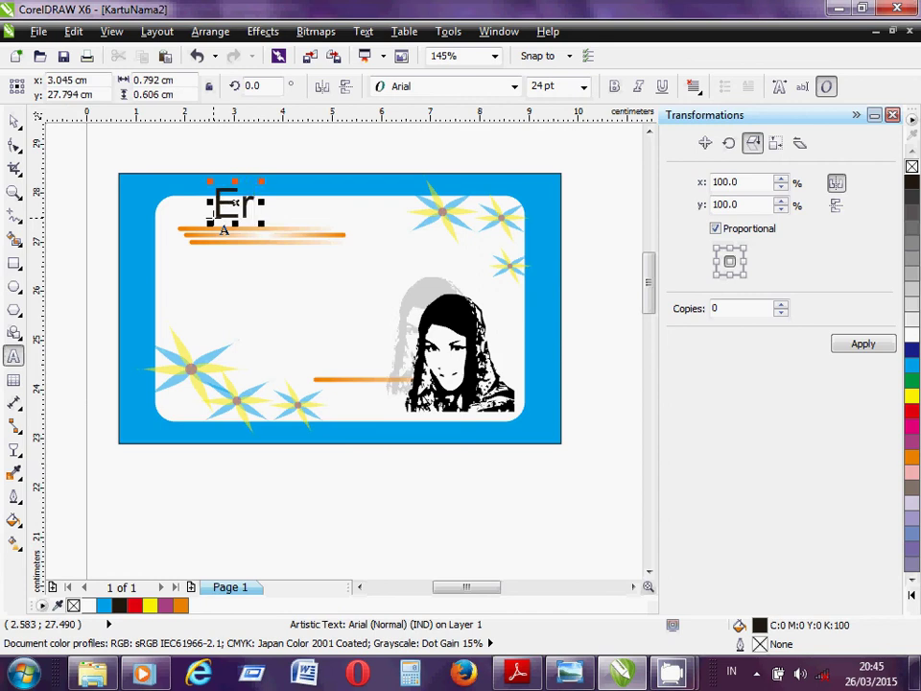
pyautogui.write('nawati')
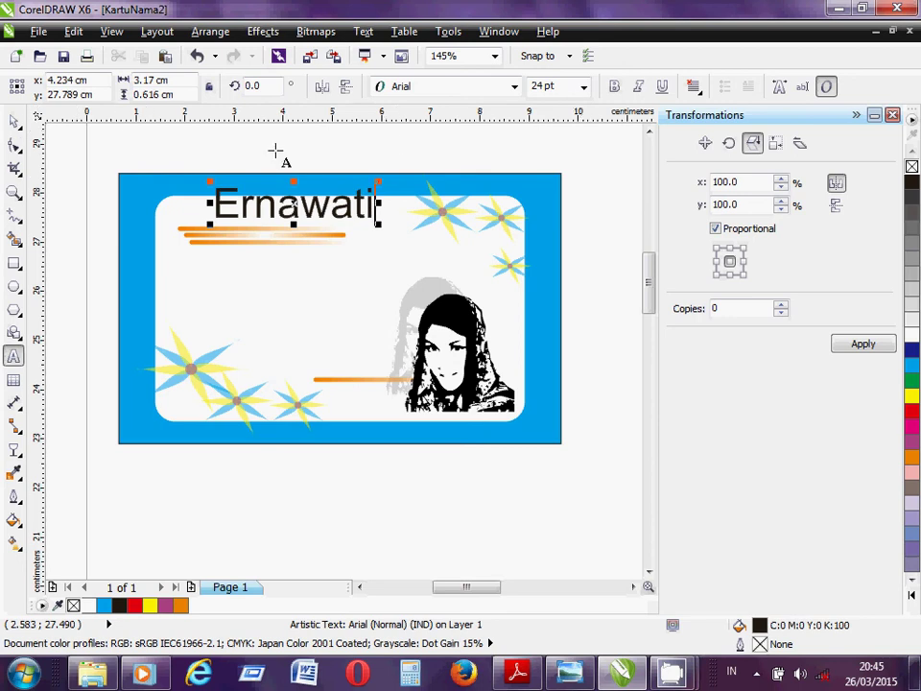
# - Set the name to 16 pt Lucida Handwriting and shift it slightly left and down
pyautogui.click(14, 121)
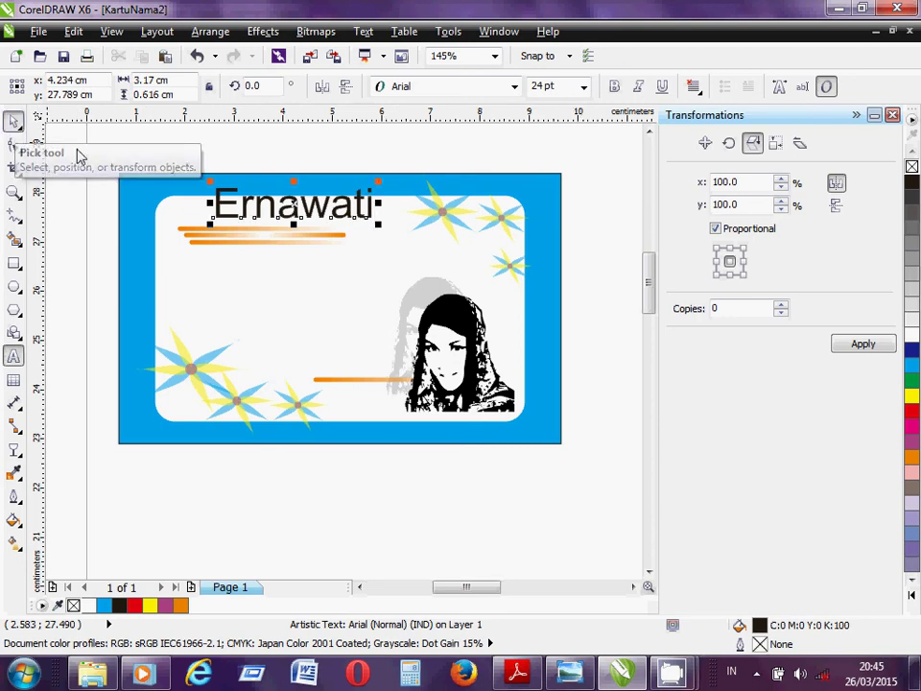
pyautogui.click(582, 88)
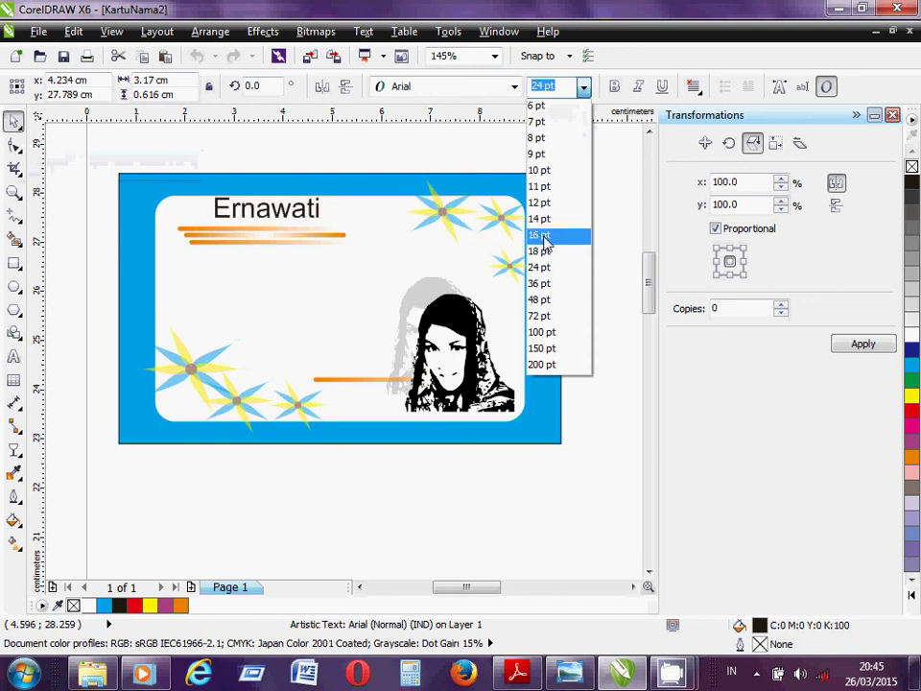
pyautogui.click(544, 239)
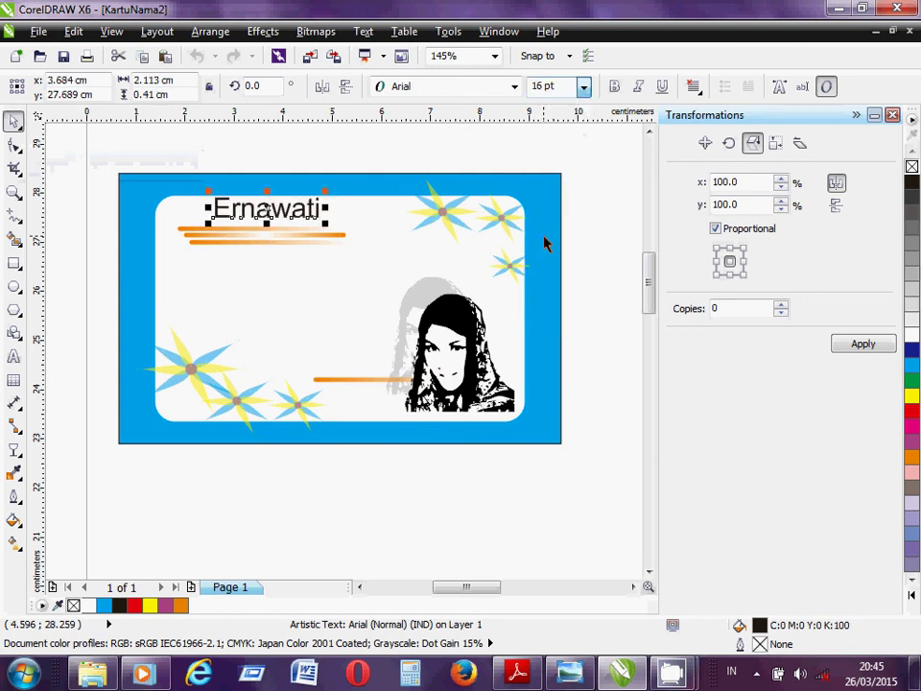
pyautogui.click(515, 87)
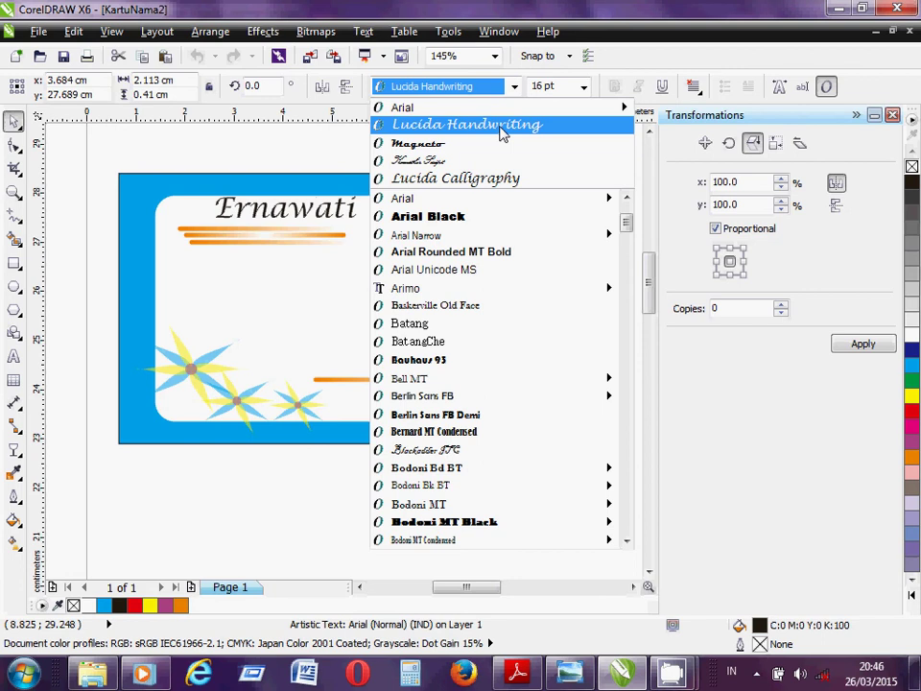
pyautogui.click(500, 127)
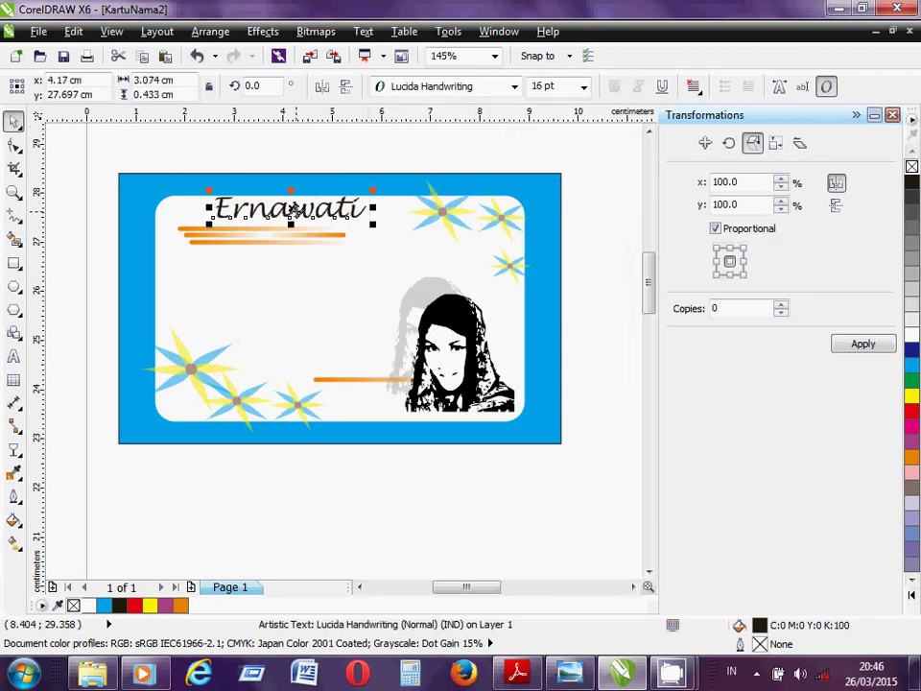
pyautogui.moveTo(295, 209); pyautogui.dragTo(265, 213)
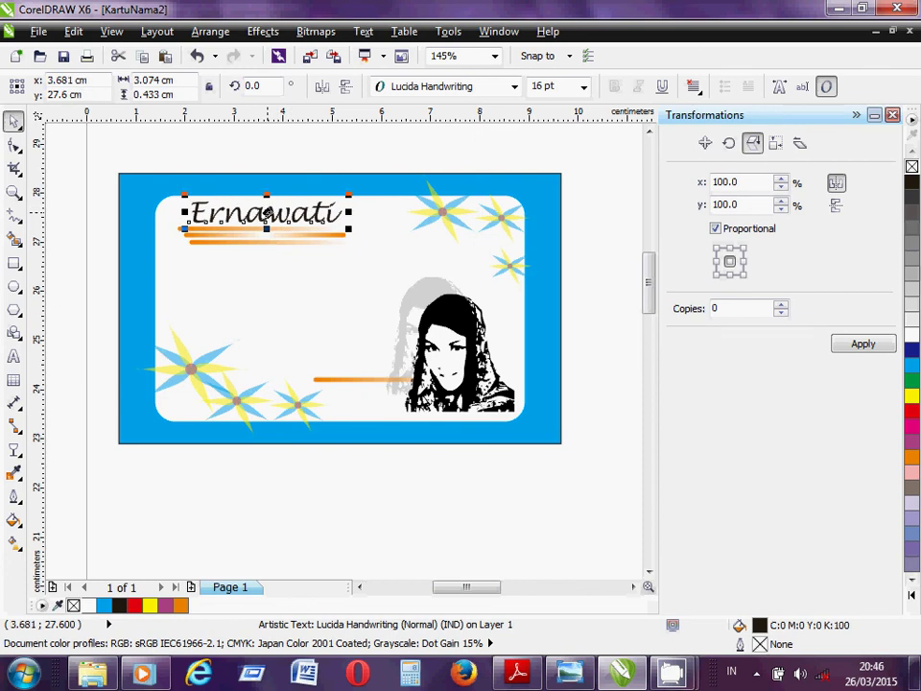
pyautogui.click(327, 159)
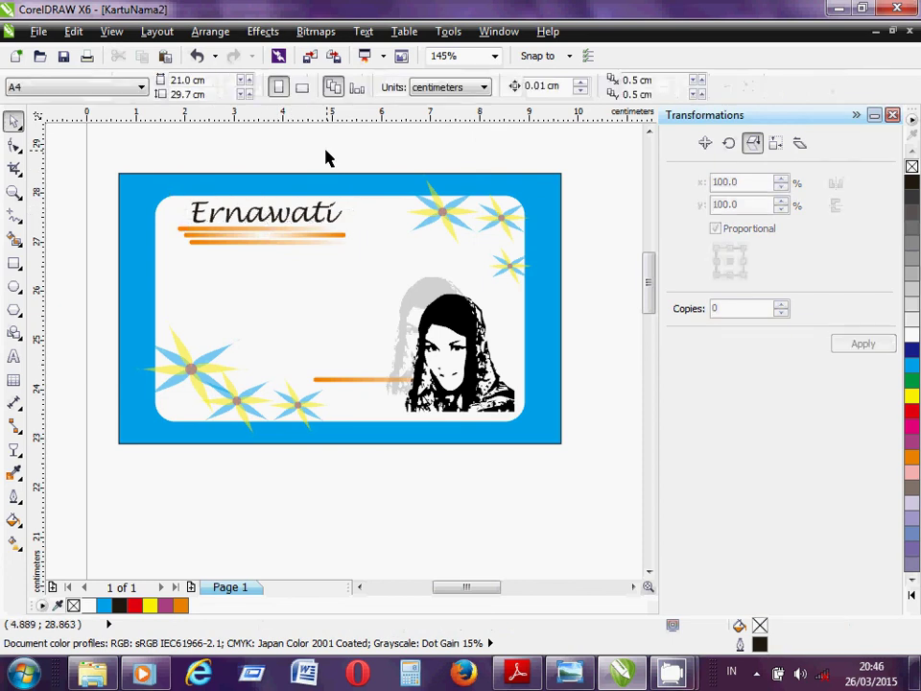
# - Nudge the name and the orange stripes down together with the Down arrow
pyautogui.moveTo(158, 155); pyautogui.dragTo(359, 317)
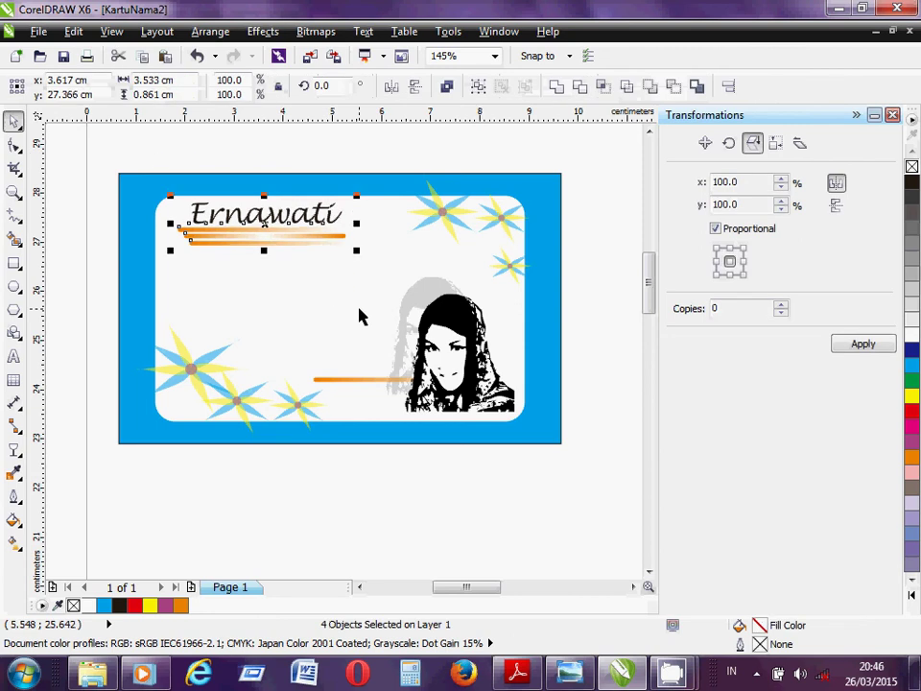
pyautogui.press('Down')
pyautogui.press('Down')
pyautogui.press('Down')
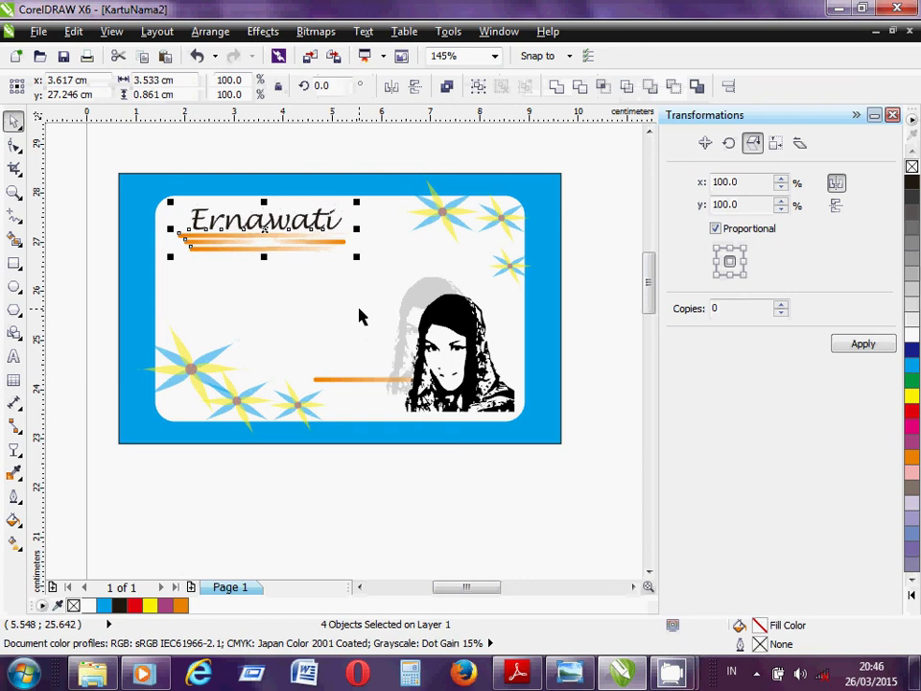
pyautogui.click(339, 161)
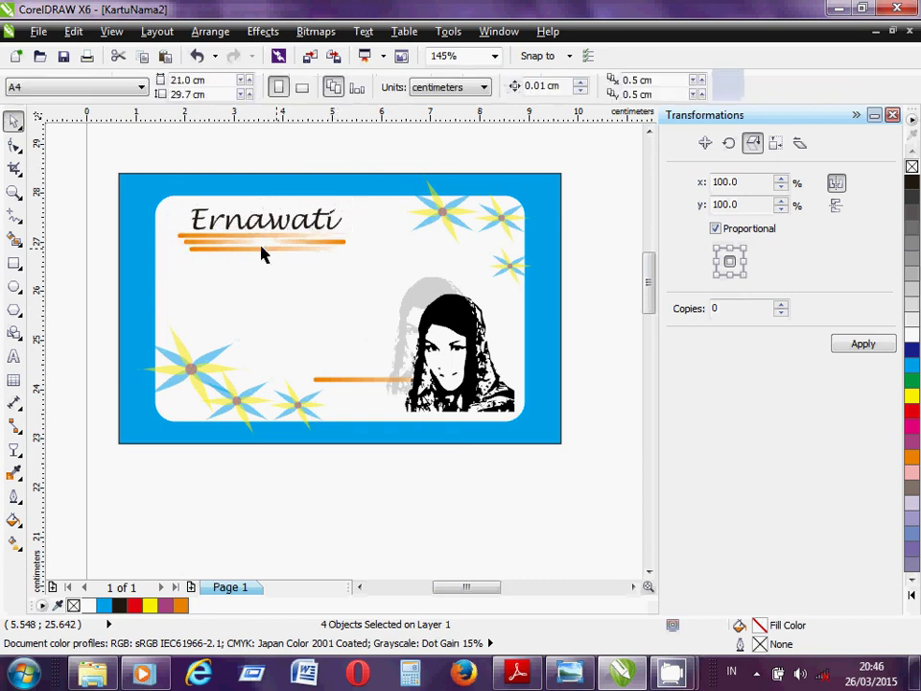
pyautogui.click(13, 357)
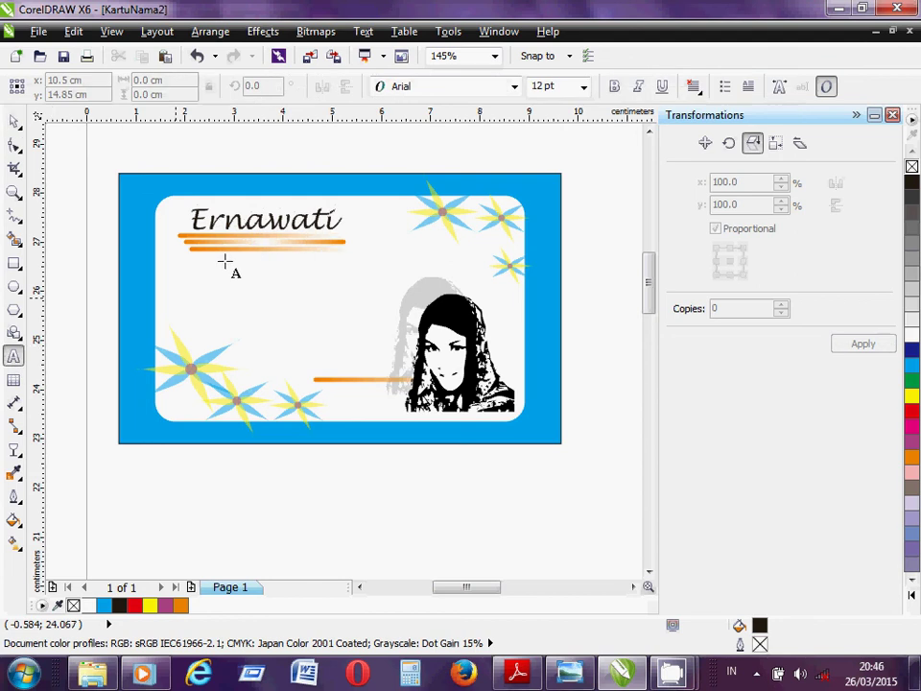
# - Type 'Marketing' as a new text line just below the name
pyautogui.click(219, 260)
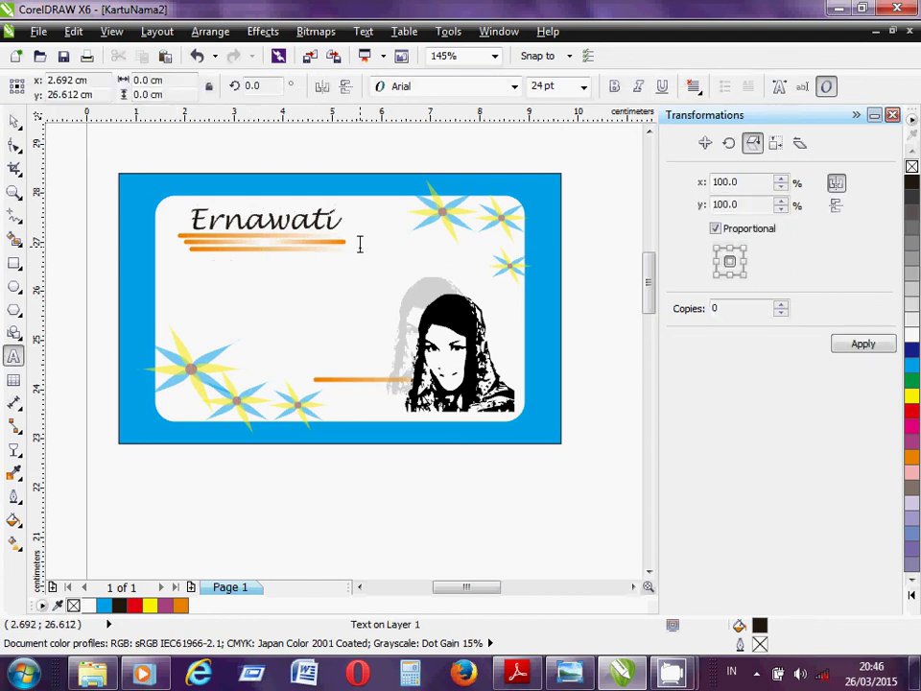
pyautogui.write('Marketing')
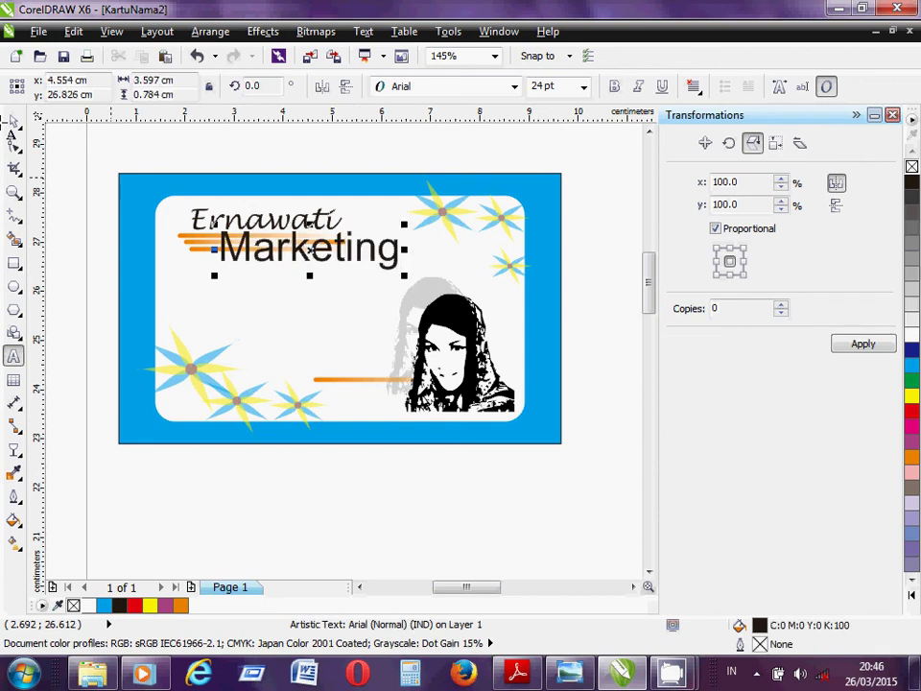
pyautogui.click(14, 124)
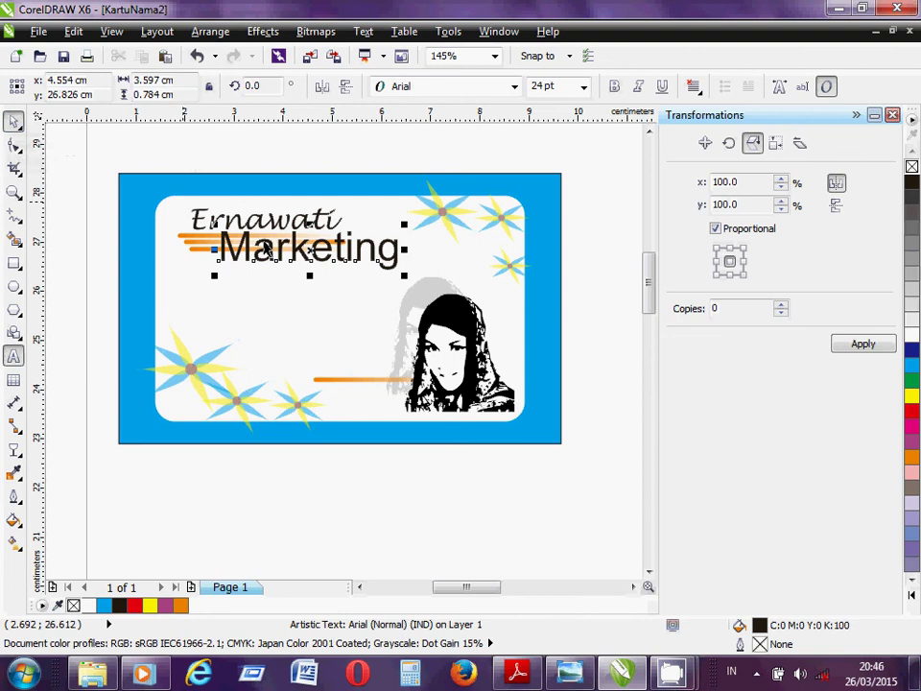
pyautogui.click(584, 86)
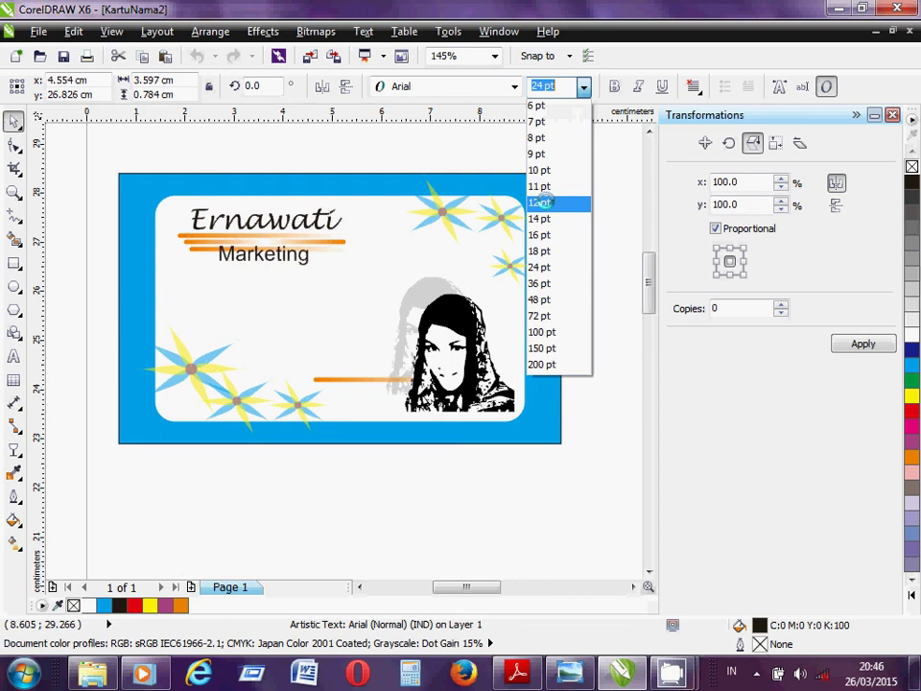
# - Make Marketing 10 pt Lucida Handwriting and place it just under the orange stripes
pyautogui.click(540, 202)
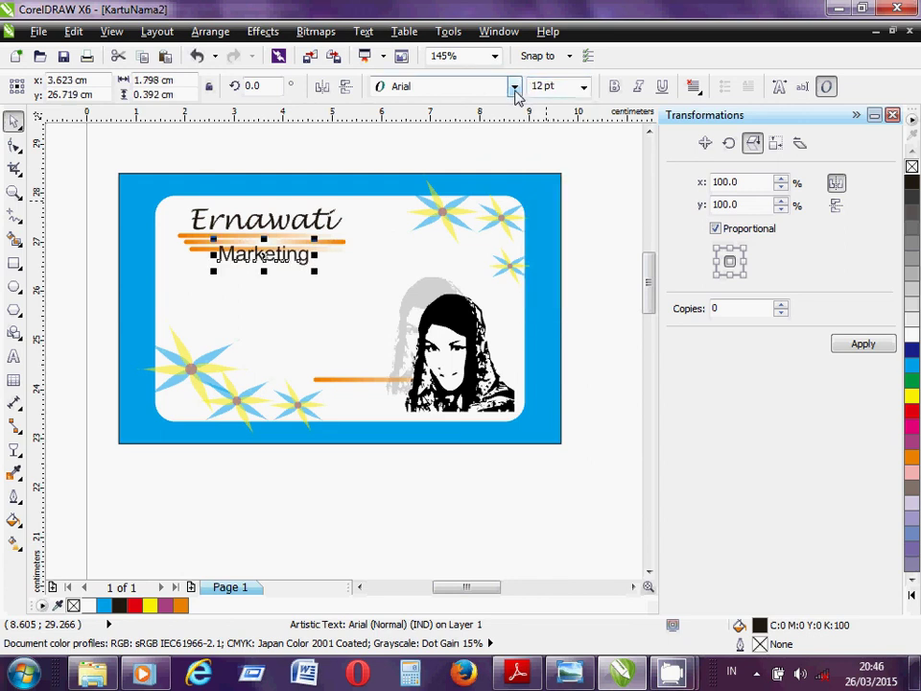
pyautogui.click(515, 88)
pyautogui.click(499, 125)
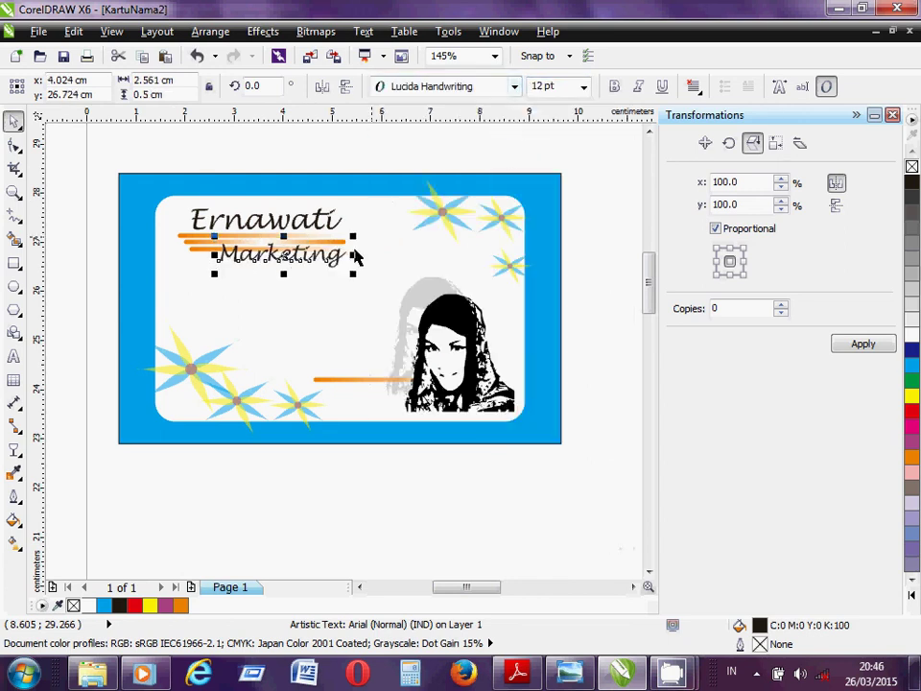
pyautogui.moveTo(316, 254); pyautogui.dragTo(302, 262)
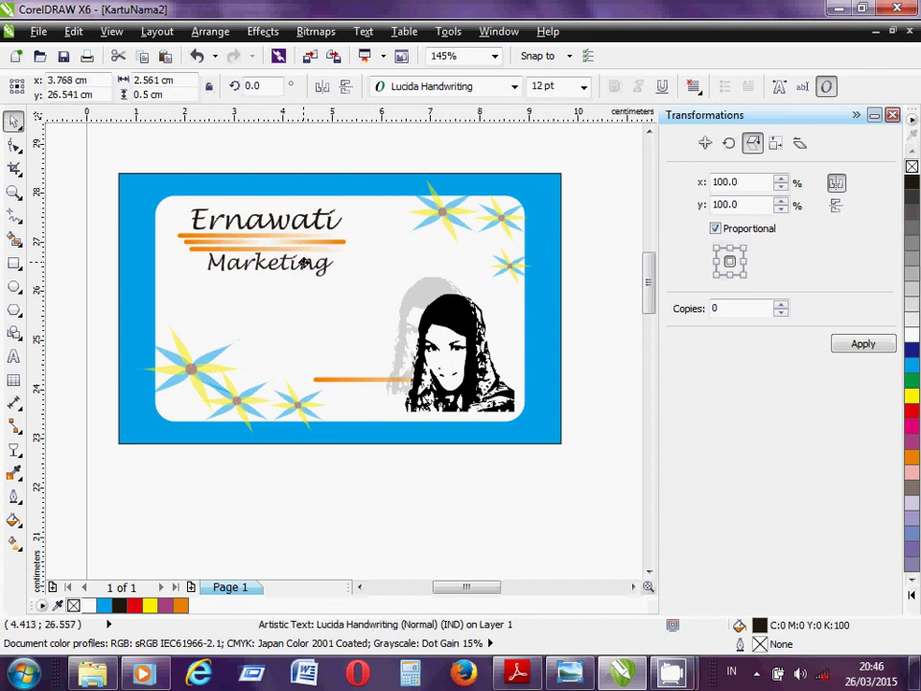
pyautogui.click(585, 87)
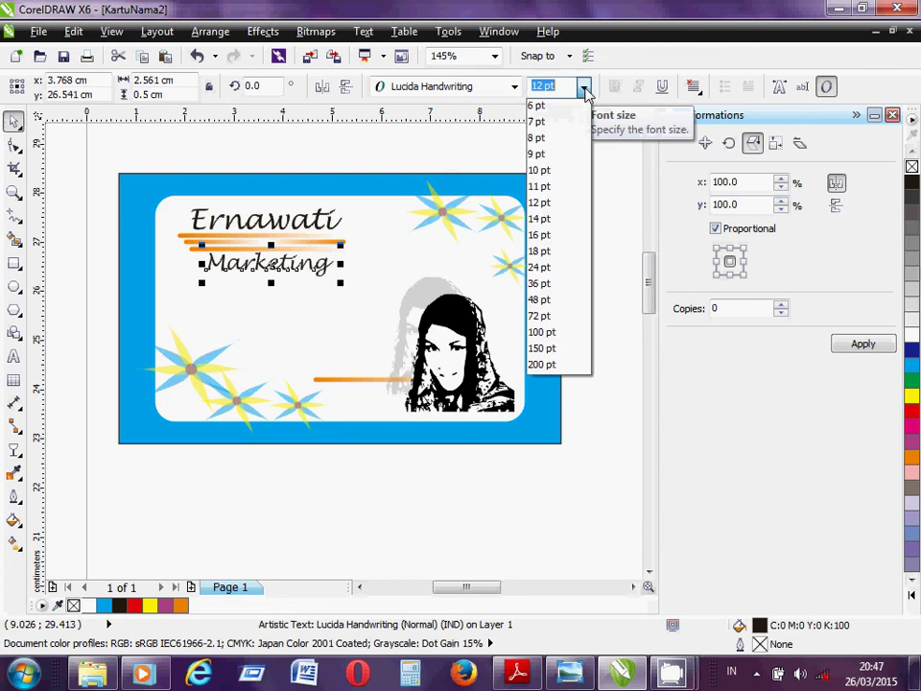
pyautogui.click(543, 171)
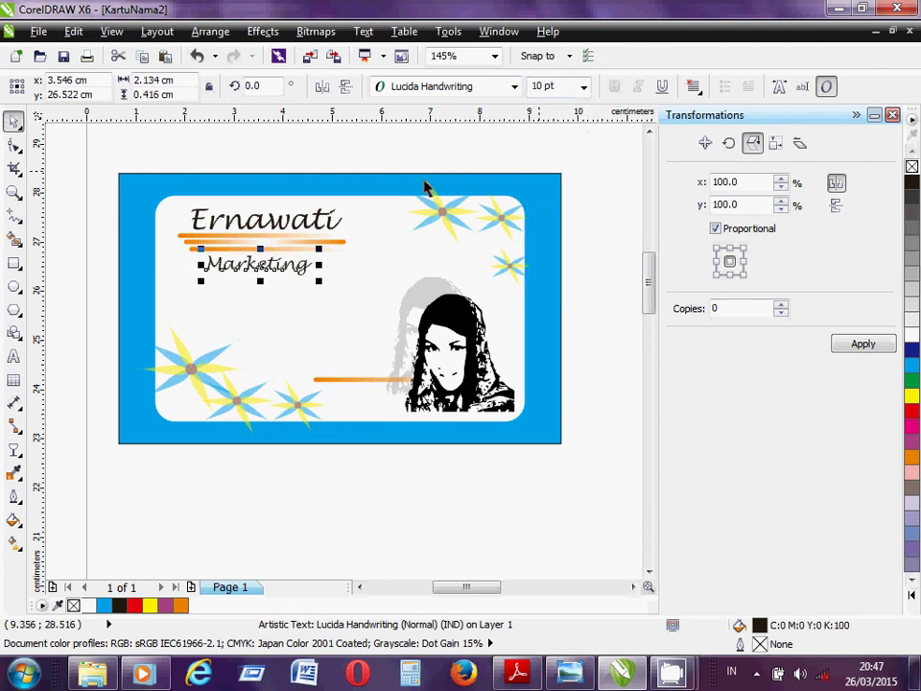
pyautogui.click(401, 161)
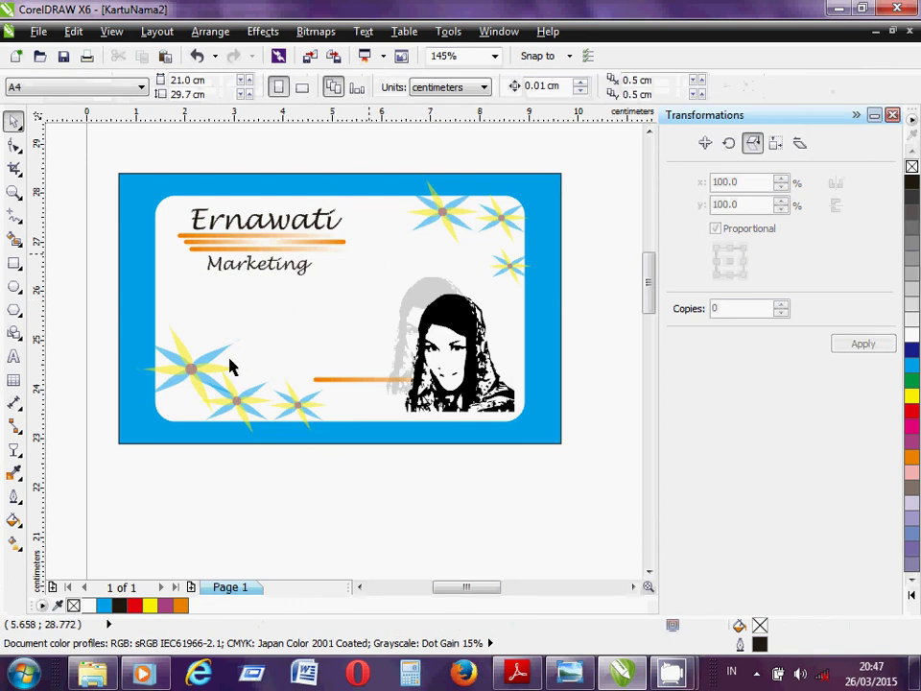
pyautogui.click(15, 358)
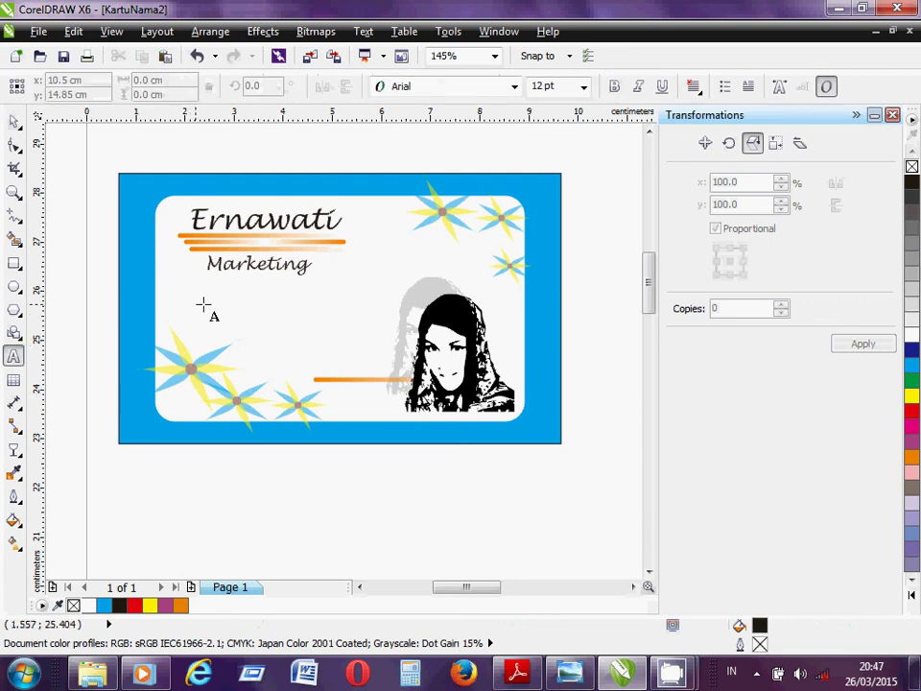
# - Start an 8 pt text block below Marketing with the first address line
pyautogui.click(204, 305)
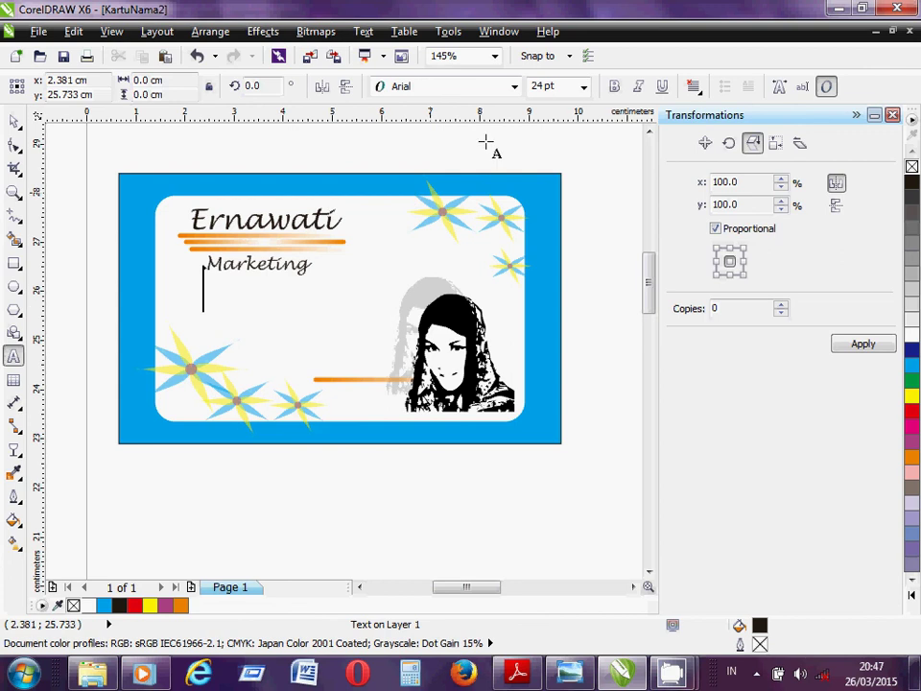
pyautogui.click(583, 87)
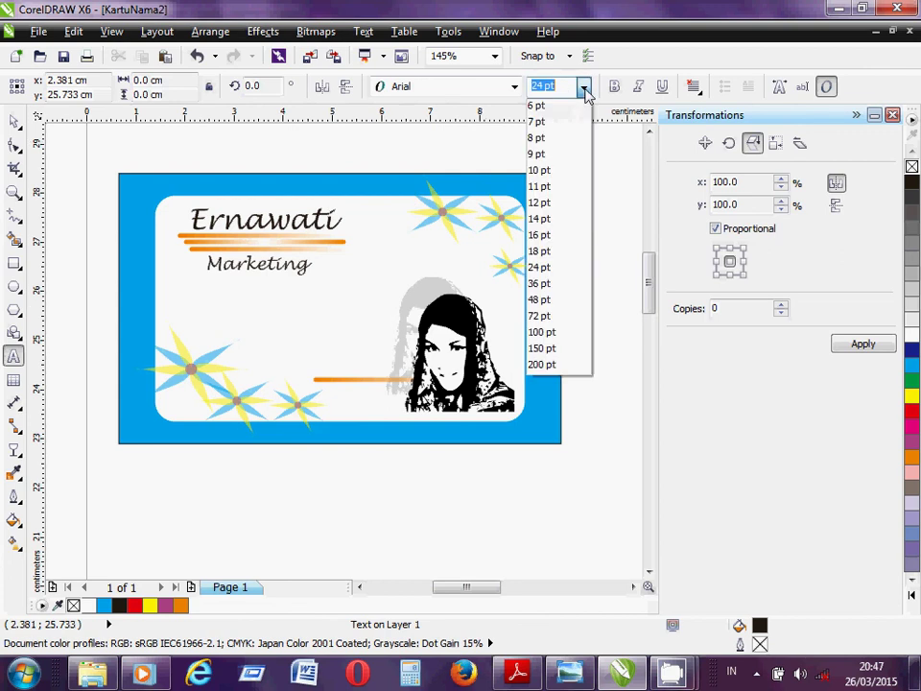
pyautogui.click(557, 140)
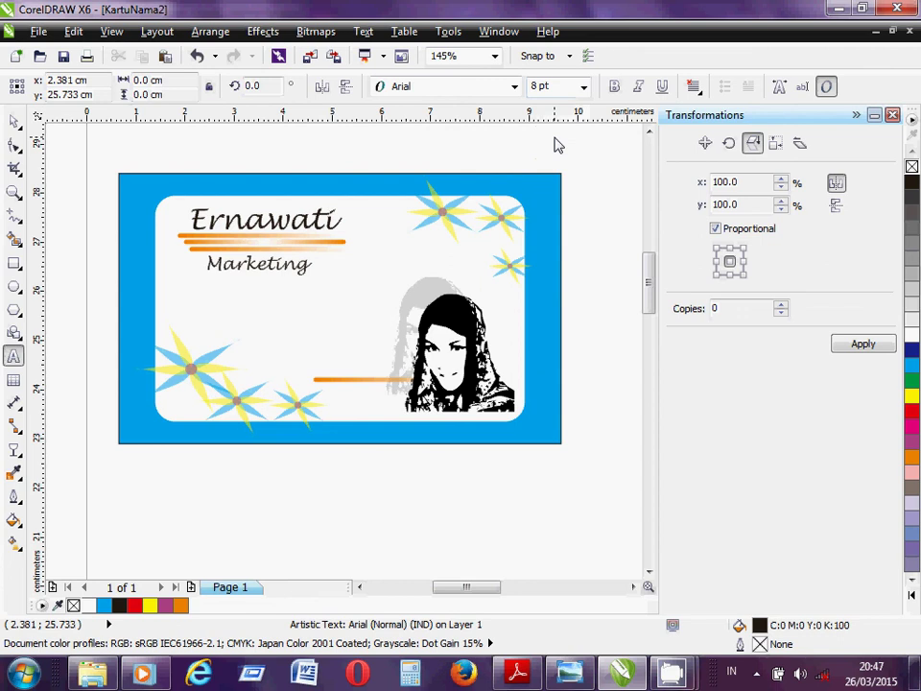
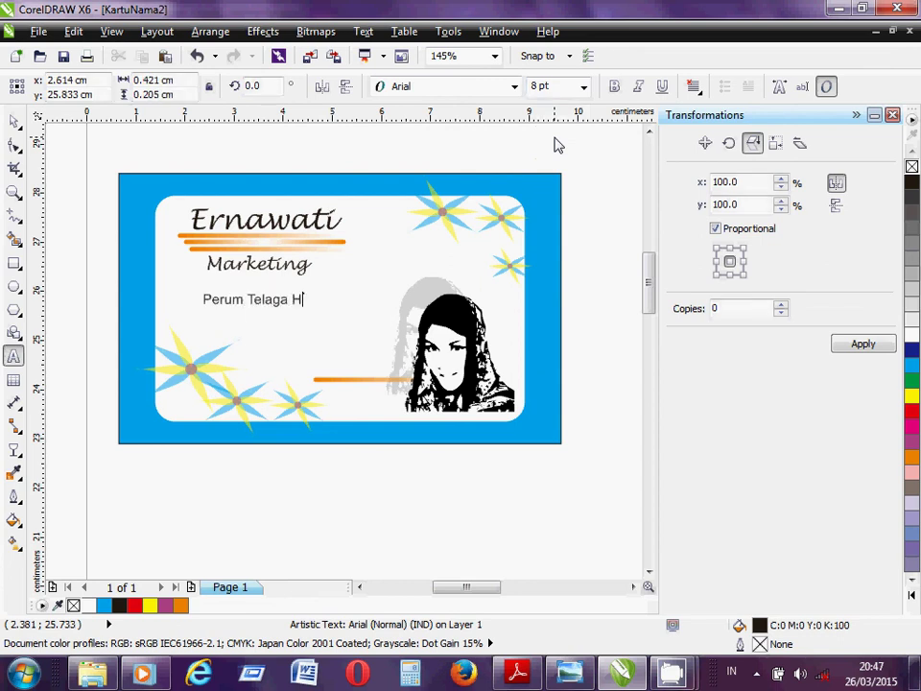
# - Add the second and third address lines, correcting typos along the way
pyautogui.press('Escape')
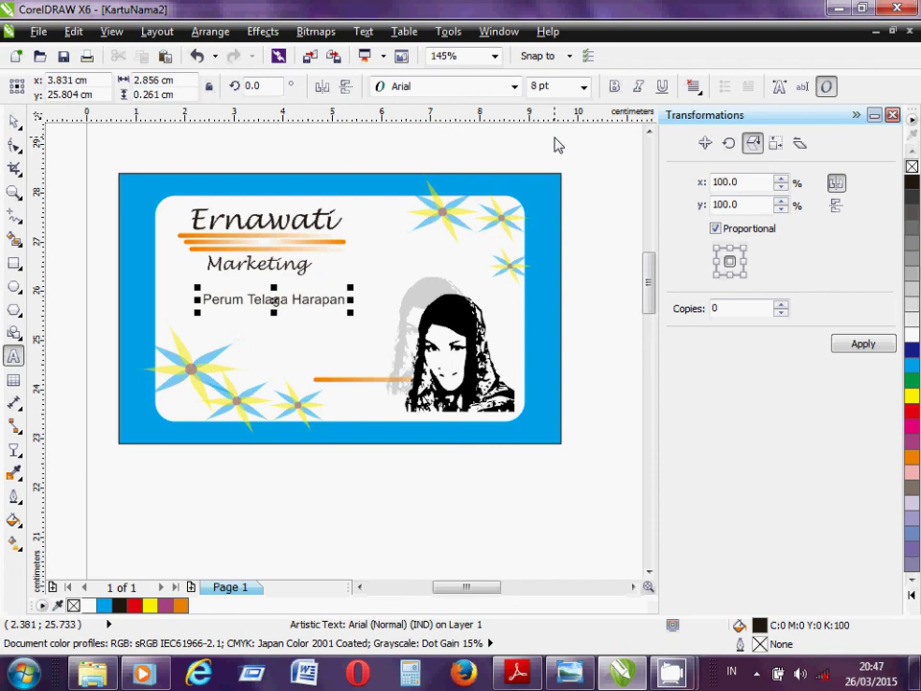
pyautogui.press('Return')
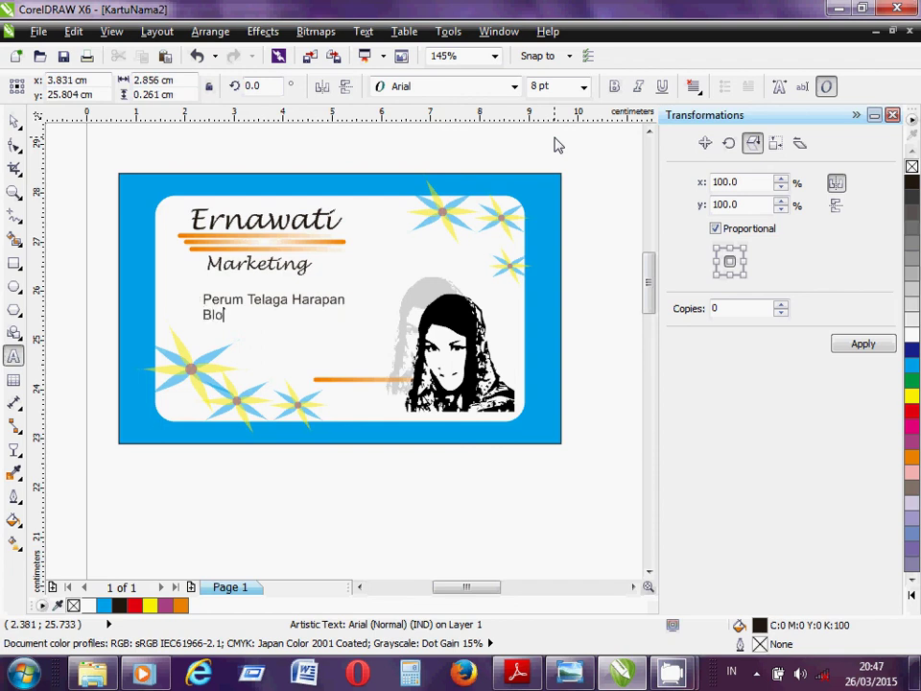
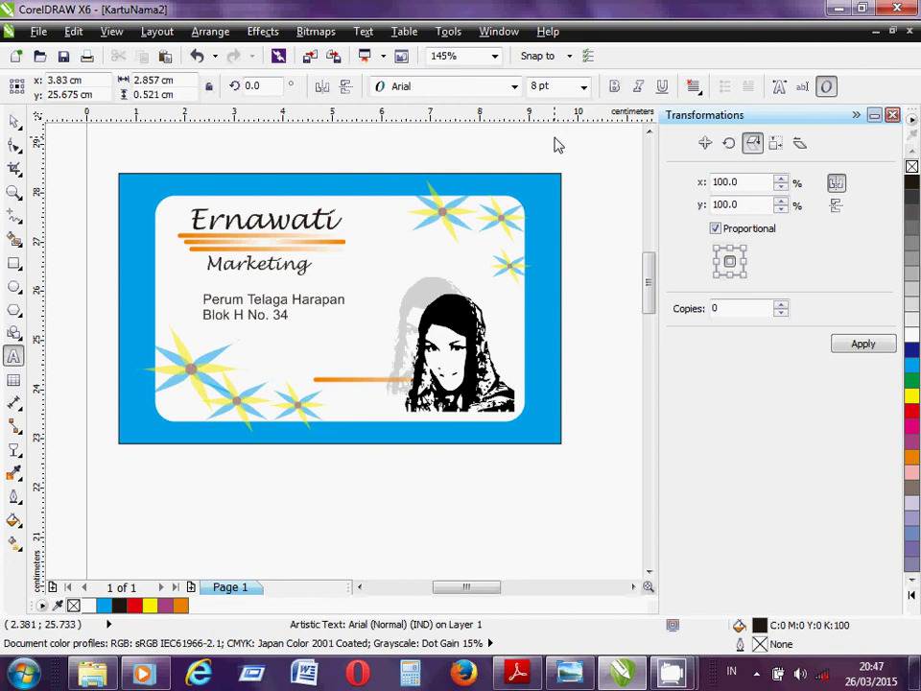
pyautogui.press('Return')
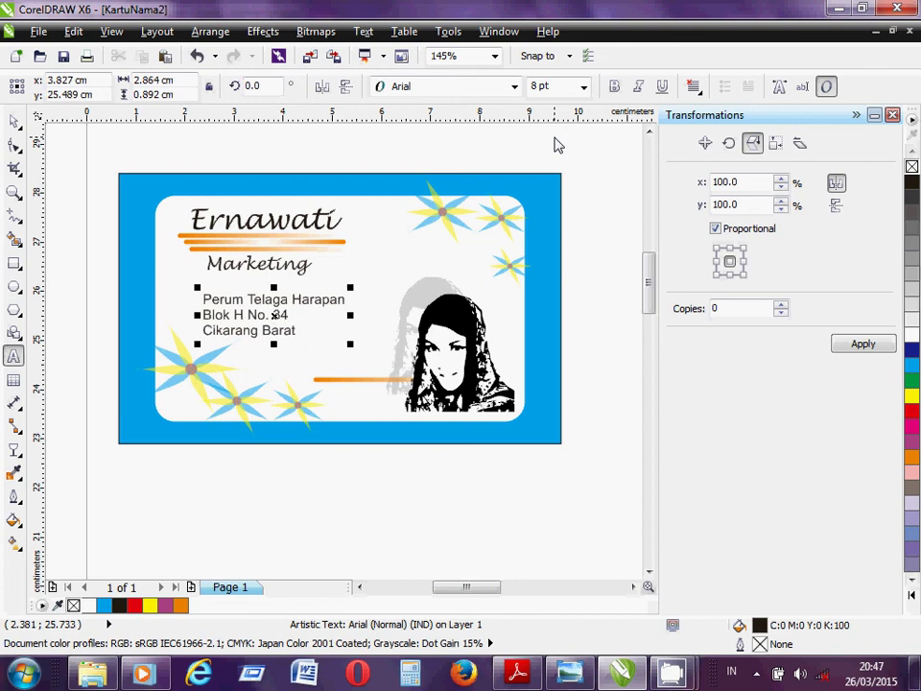
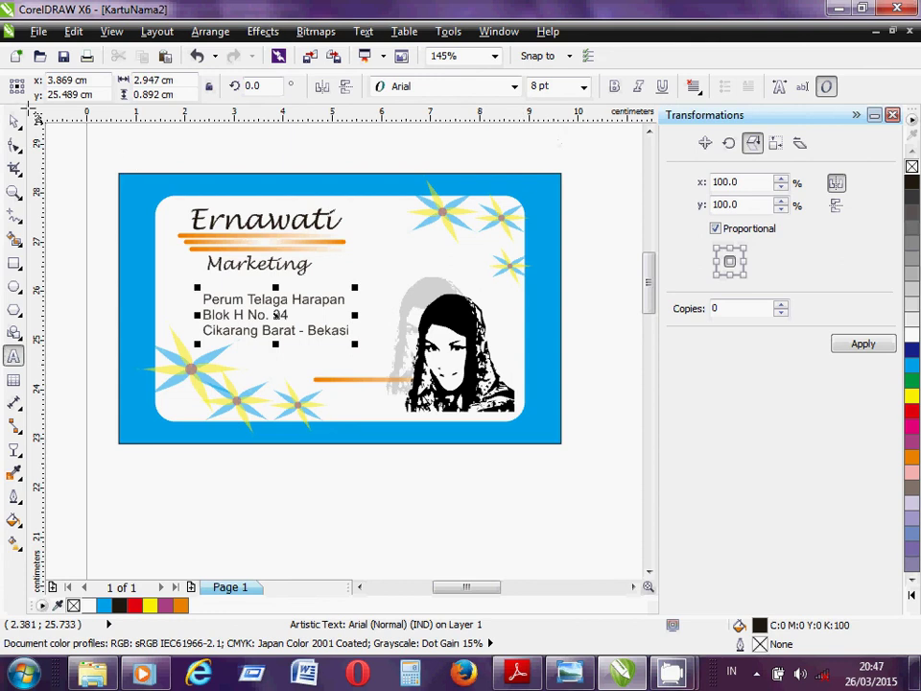
# - Drag the address block slightly left so it lines up under Marketing
pyautogui.moveTo(227, 300); pyautogui.dragTo(215, 311)
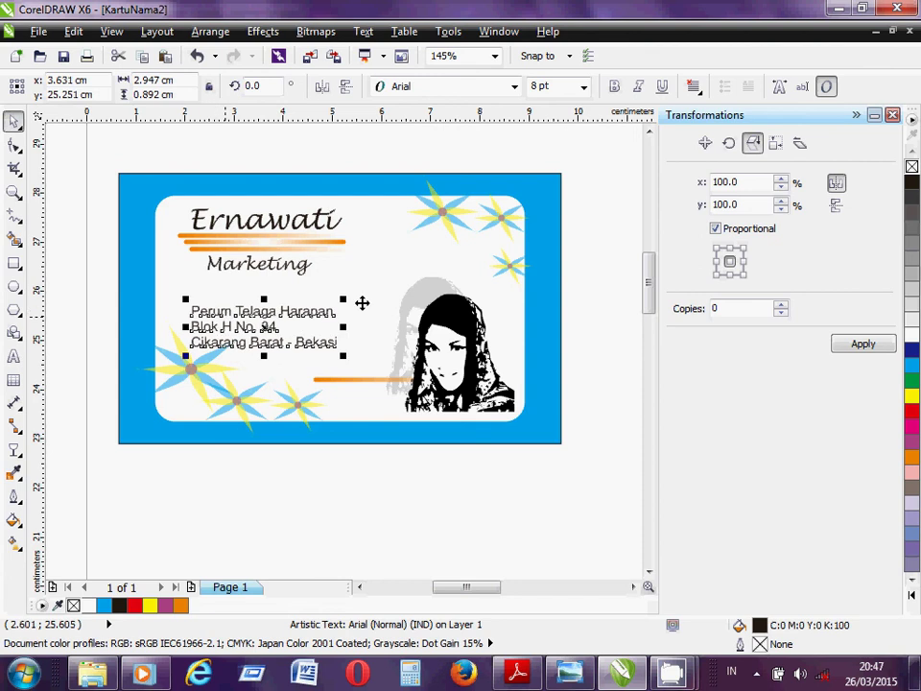
pyautogui.moveTo(286, 322); pyautogui.dragTo(274, 311)
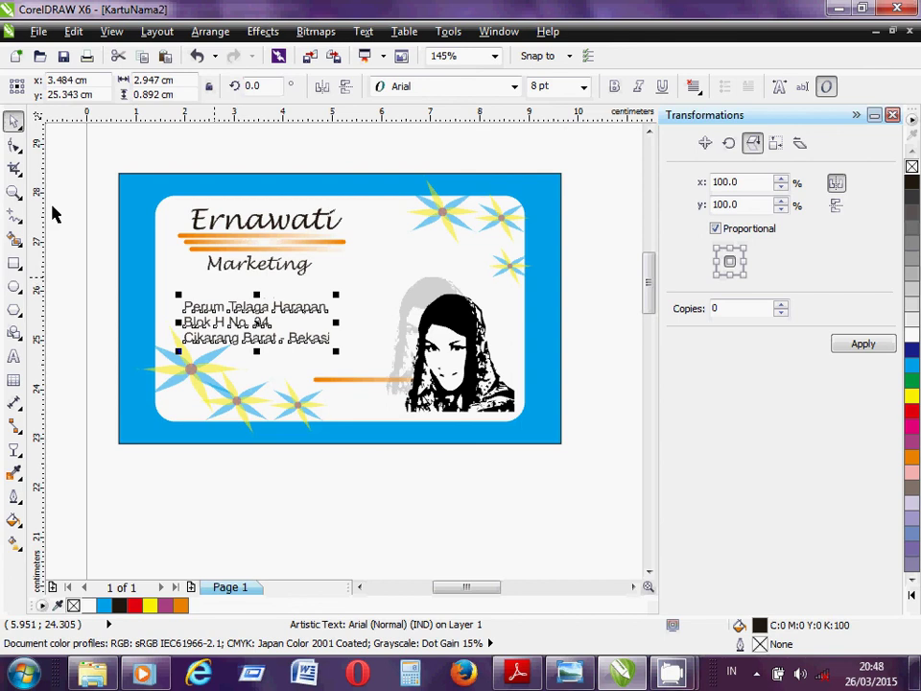
pyautogui.click(15, 356)
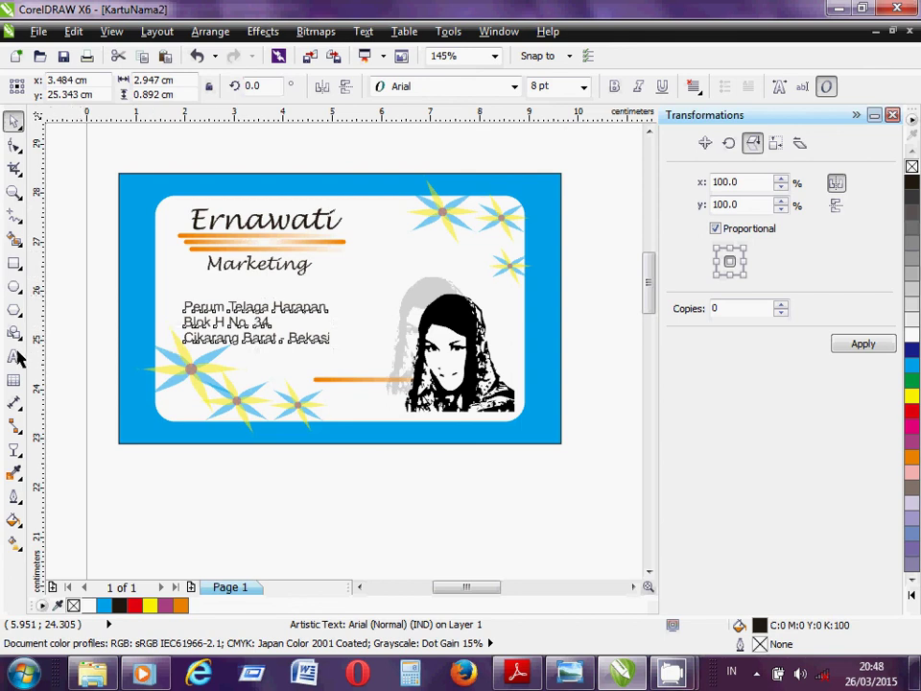
# - Add the card holder's website address as 8 pt text above the orange line
pyautogui.click(313, 370)
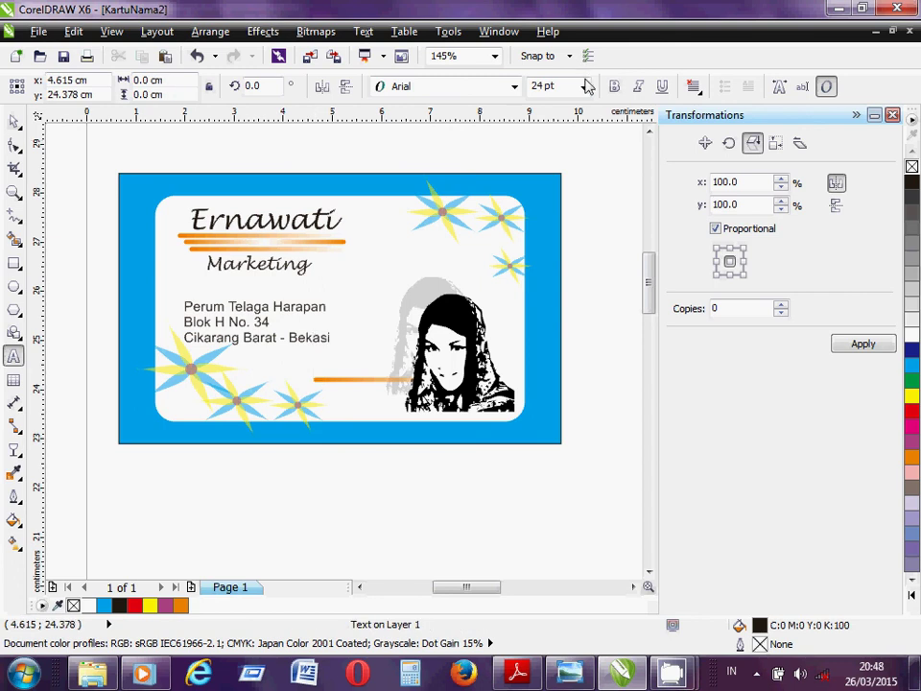
pyautogui.click(584, 86)
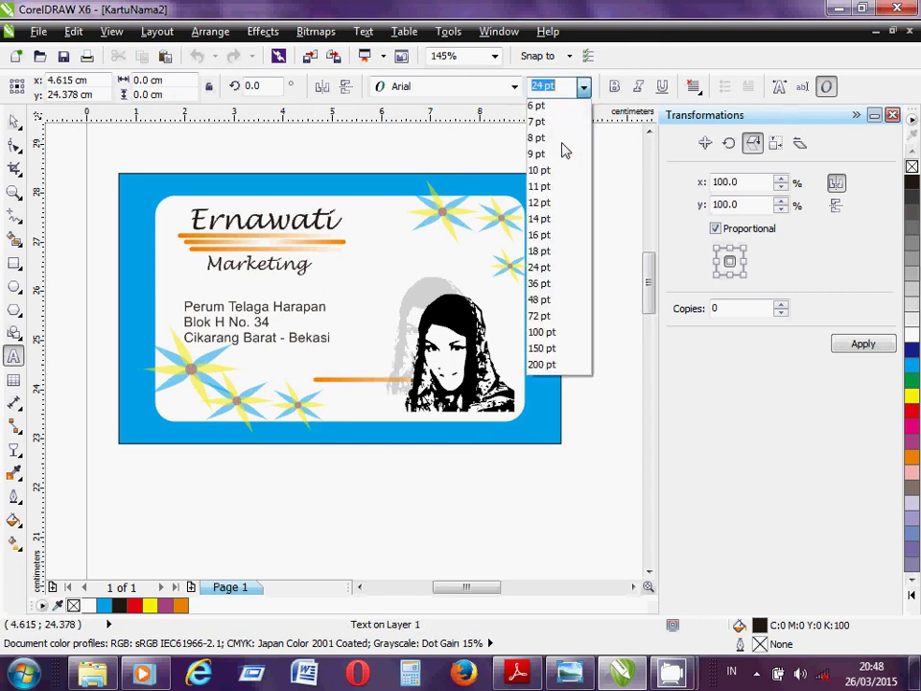
pyautogui.click(562, 140)
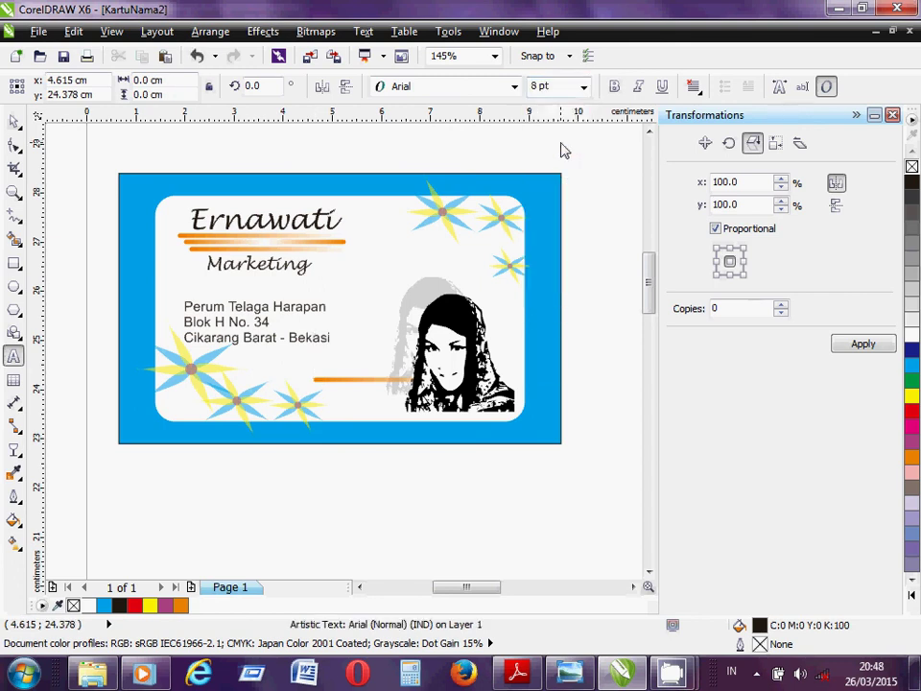
pyautogui.write('www.ernawa')
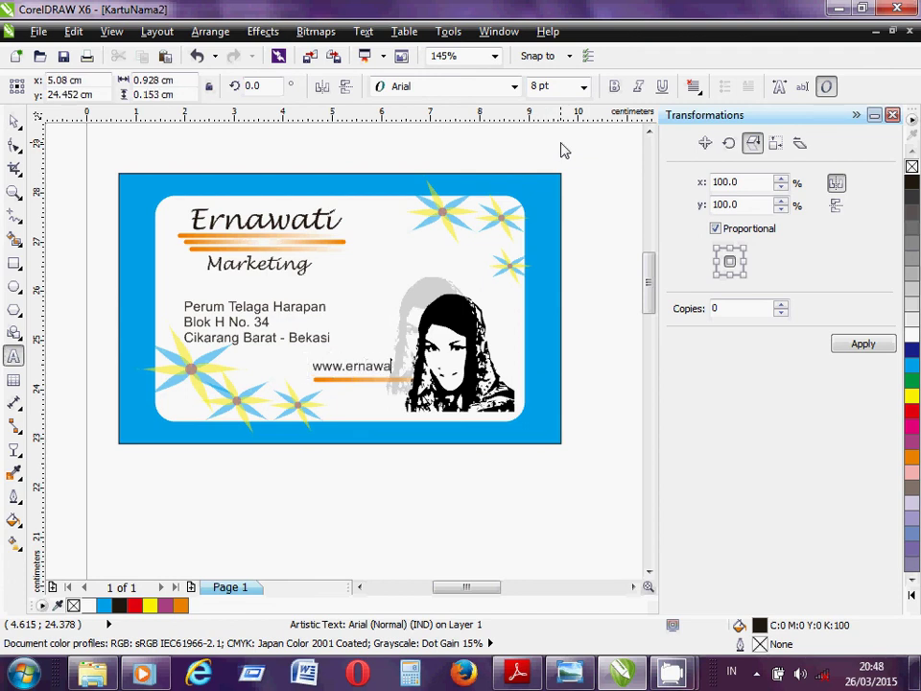
pyautogui.write('ti.com')
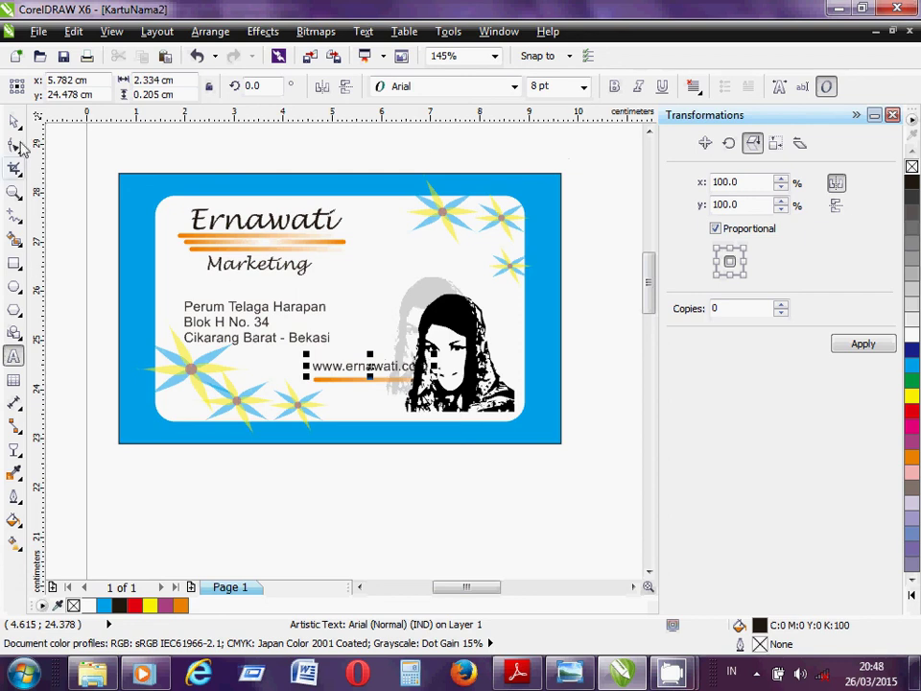
# - Shift the website text and the orange line slightly left
pyautogui.click(15, 120)
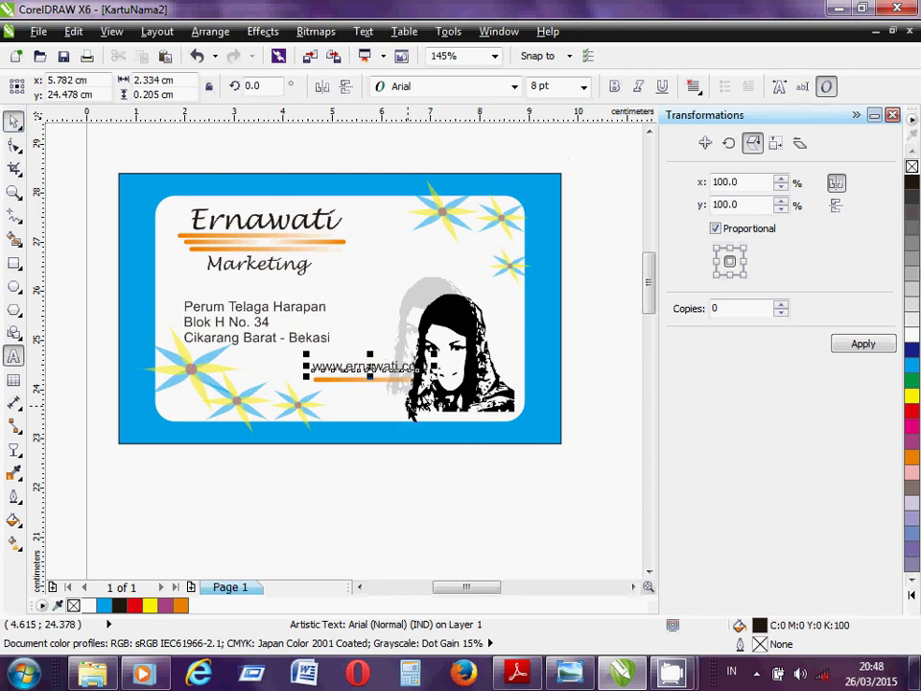
pyautogui.moveTo(416, 367); pyautogui.dragTo(410, 367)
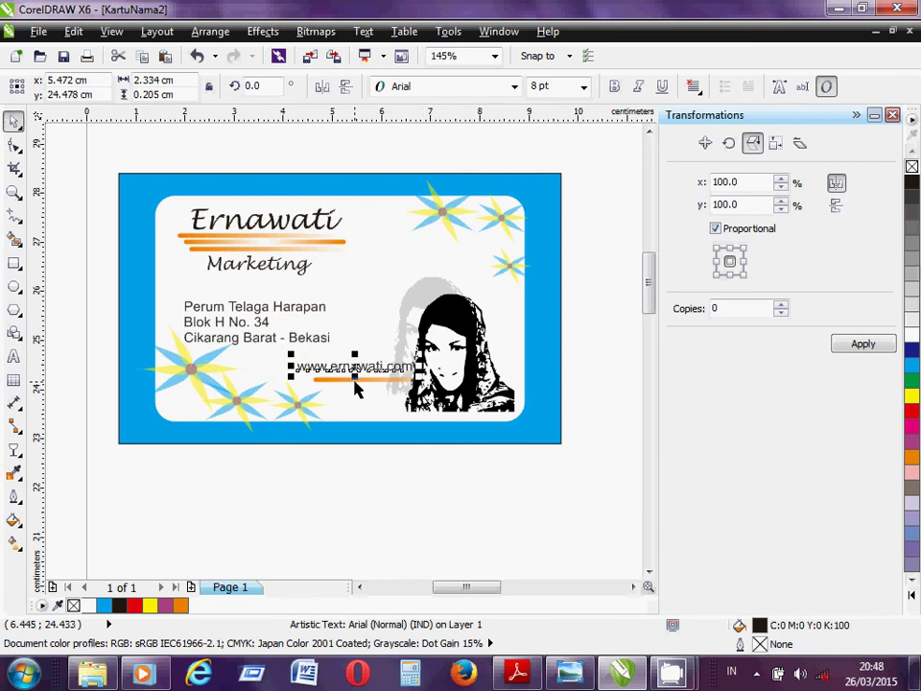
pyautogui.click(372, 379)
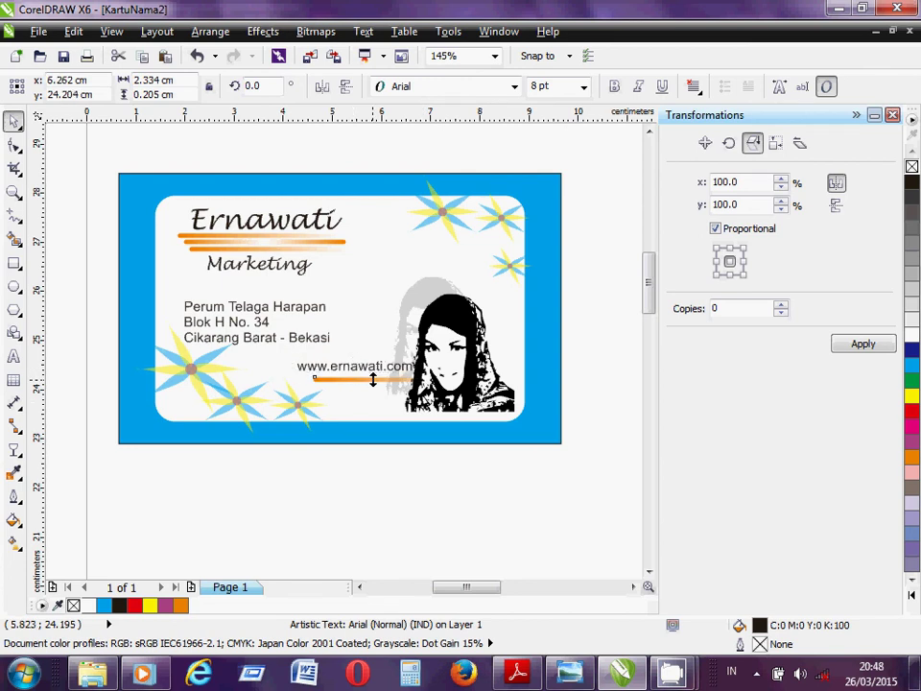
pyautogui.moveTo(372, 379); pyautogui.dragTo(373, 379)
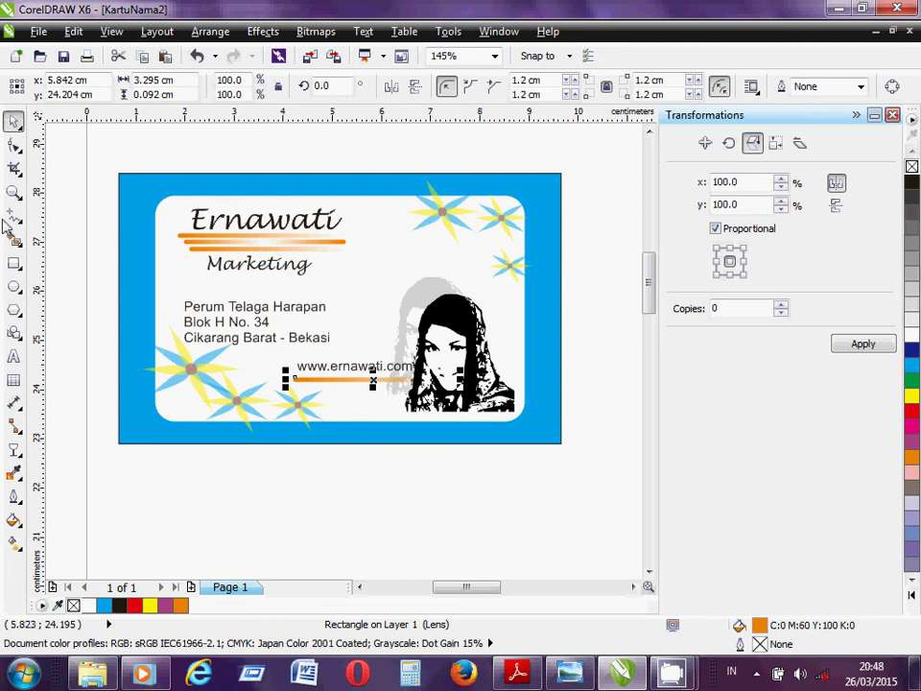
# - Type the phone number as an 8 pt Arial line below the orange line
pyautogui.click(14, 357)
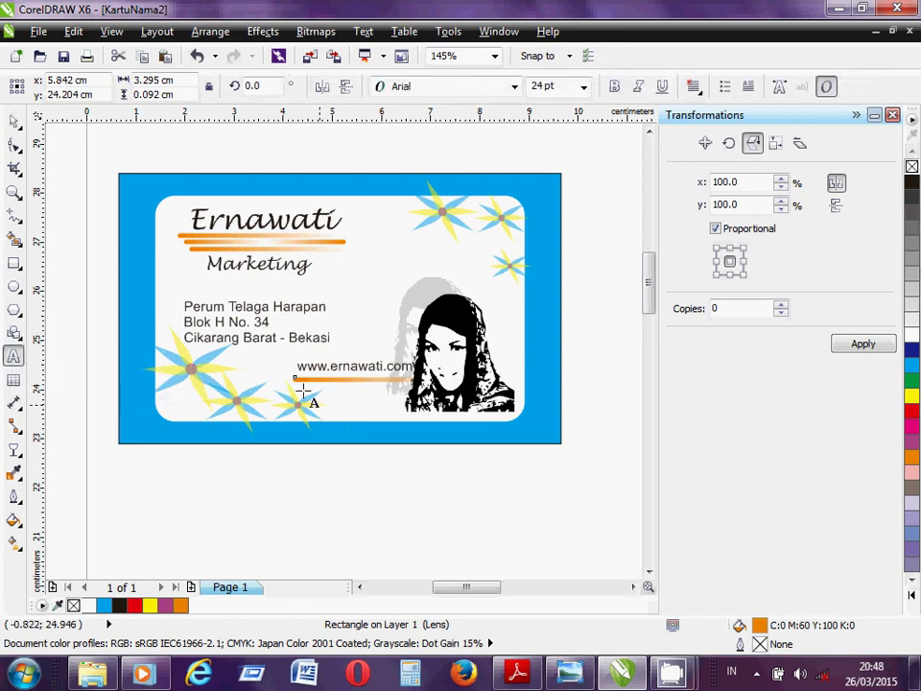
pyautogui.click(303, 388)
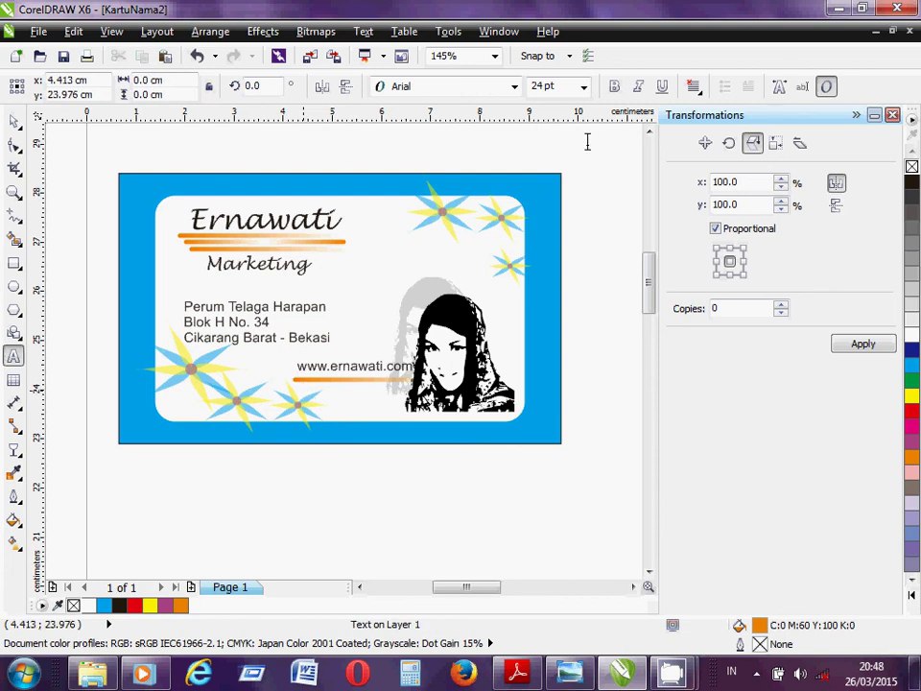
pyautogui.click(583, 87)
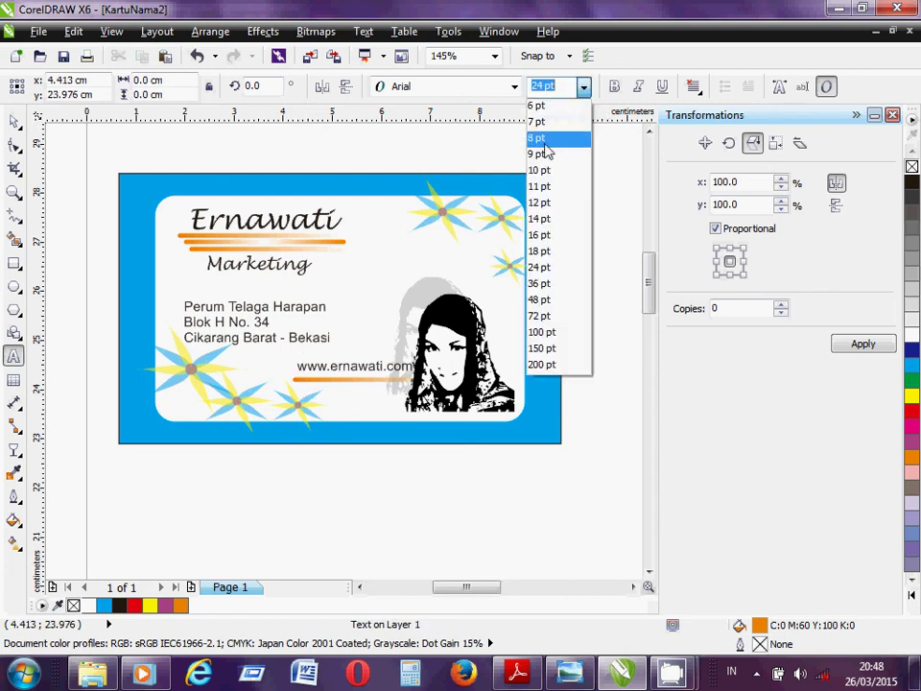
pyautogui.click(546, 143)
pyautogui.write('08')
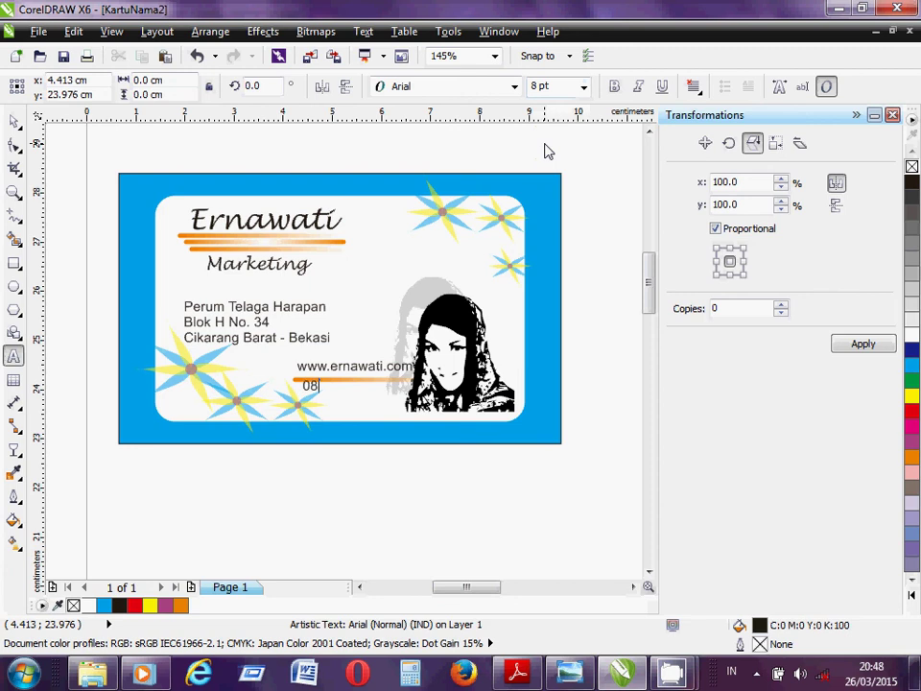
pyautogui.write('1212121212')
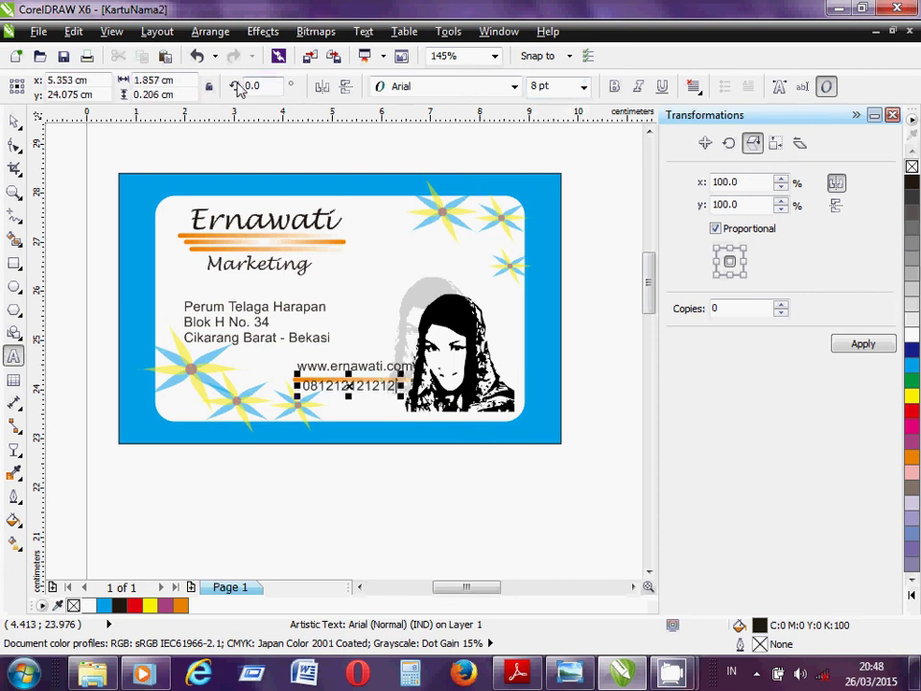
pyautogui.click(15, 123)
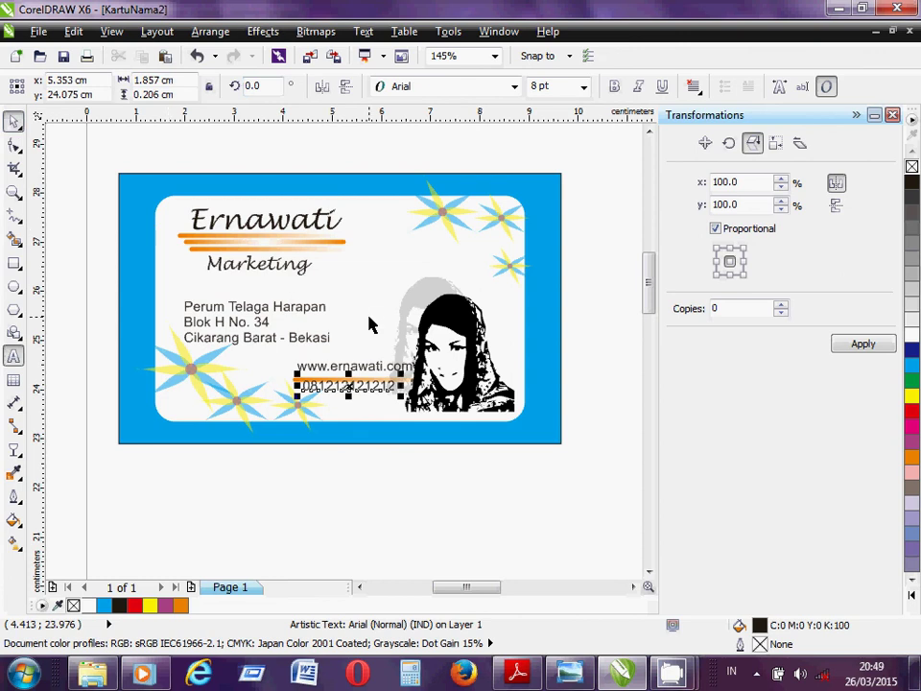
# - Nudge the phone number two steps down and two right, then bring up CamStudio
pyautogui.press('Down')
pyautogui.press('Down')
pyautogui.press('Down')
pyautogui.press('Down')
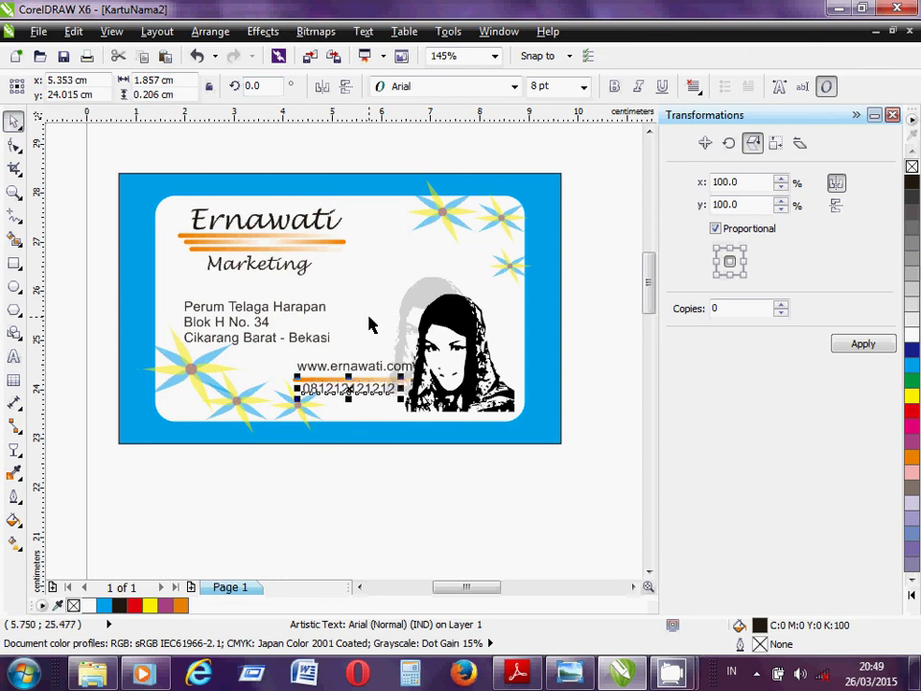
pyautogui.press('Down')
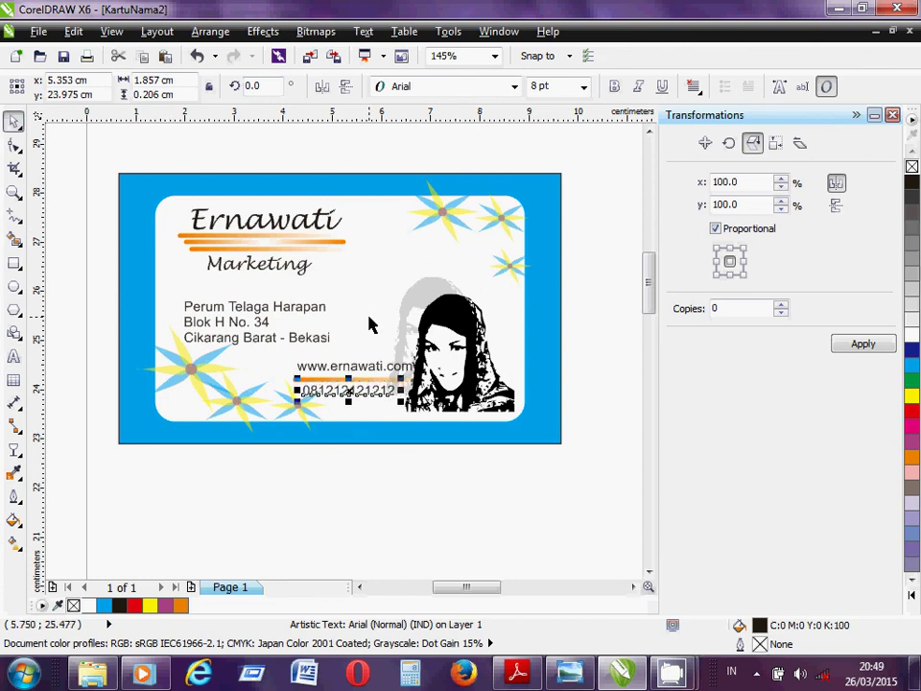
pyautogui.press('Right')
pyautogui.press('Right')
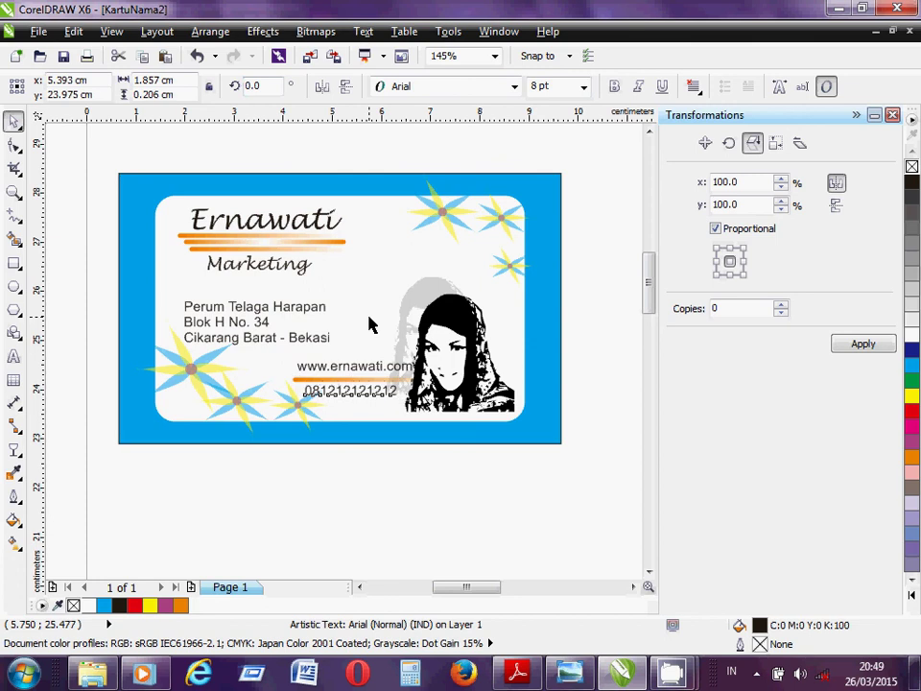
pyautogui.press('Right')
pyautogui.press('Right')
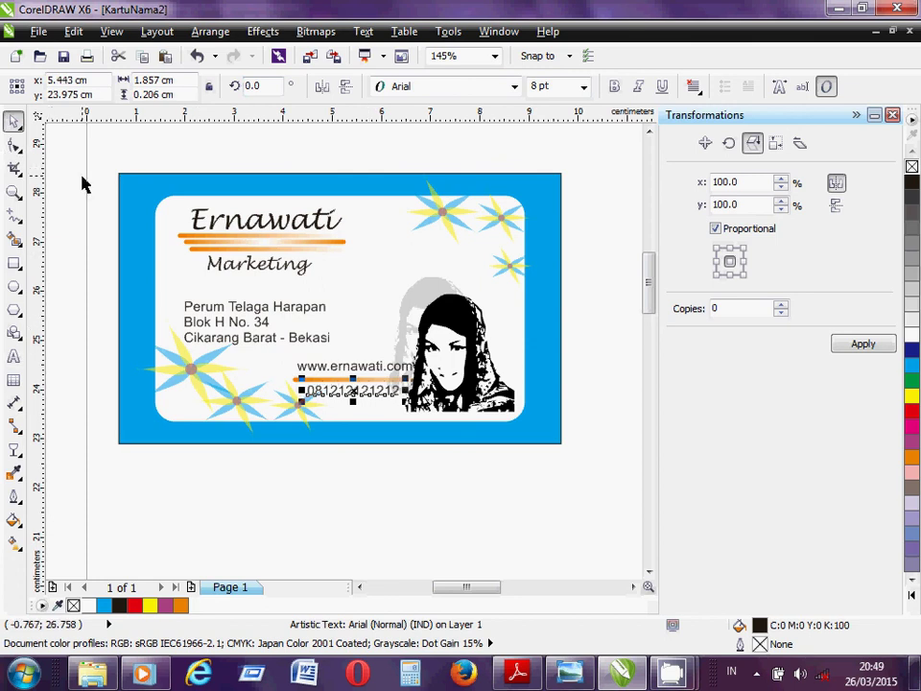
pyautogui.click(81, 183)
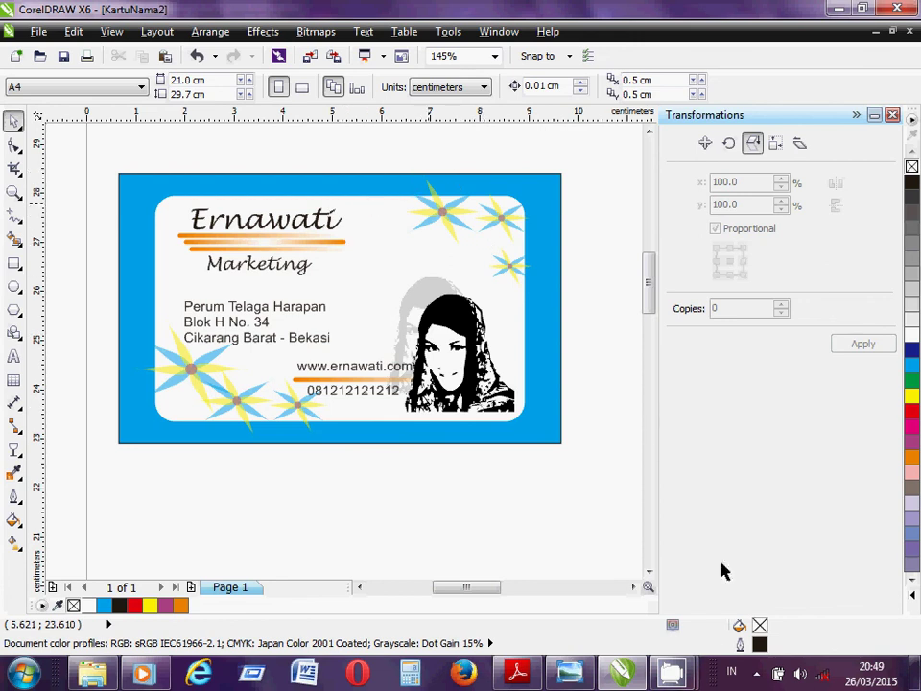
pyautogui.click(756, 674)
pyautogui.click(711, 551)
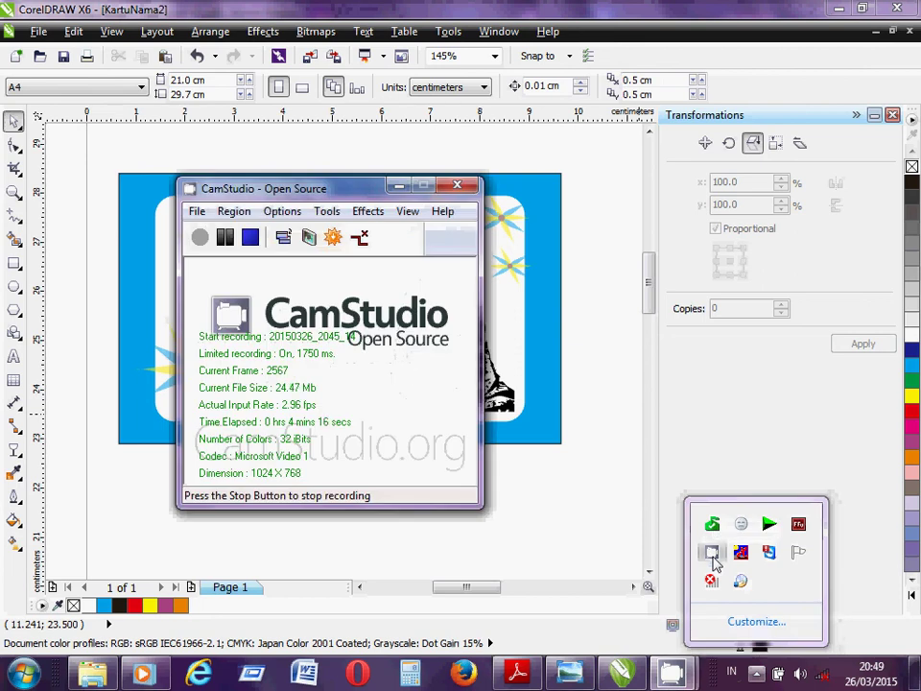